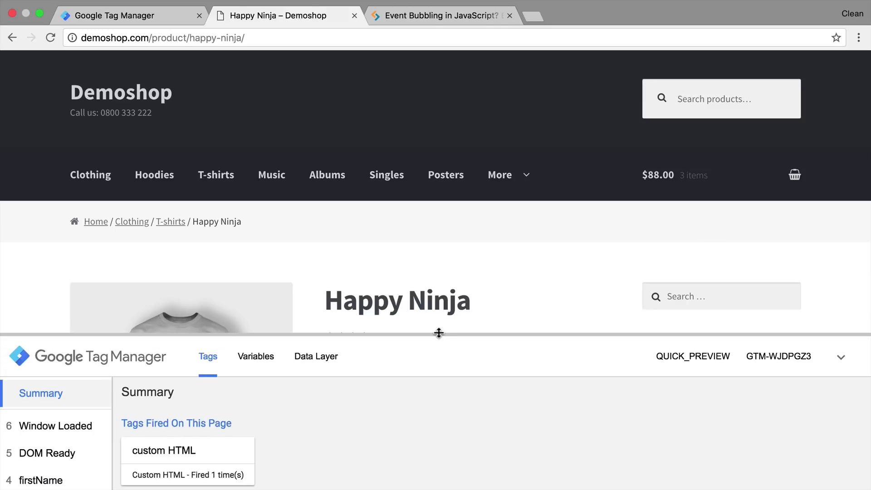
- Enlarge the preview debug panel and show its Data Layer messages
left_click_drag(438, 331, 437, 121)
left_click(317, 142)
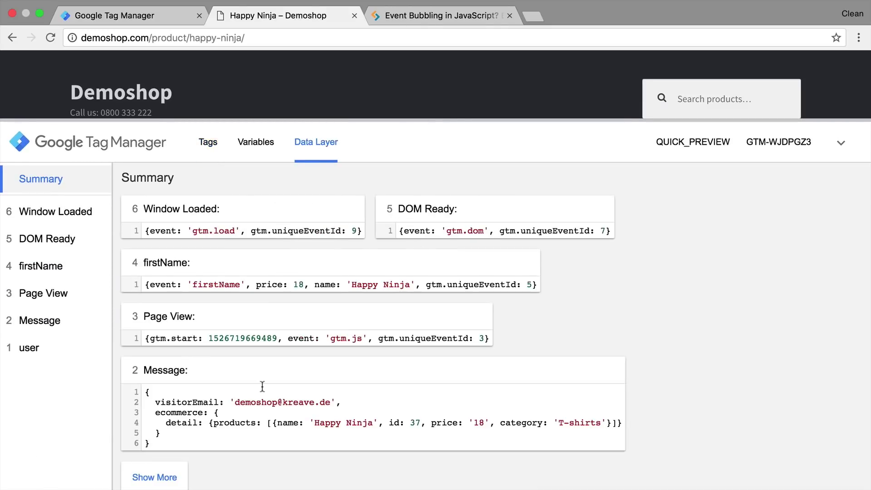
scroll(262, 387, "down", 2)
scroll(261, 385, "up", 2)
- Open Chrome's JavaScript Console from View > Developer
left_click(193, 8)
mouse_move(159, 8)
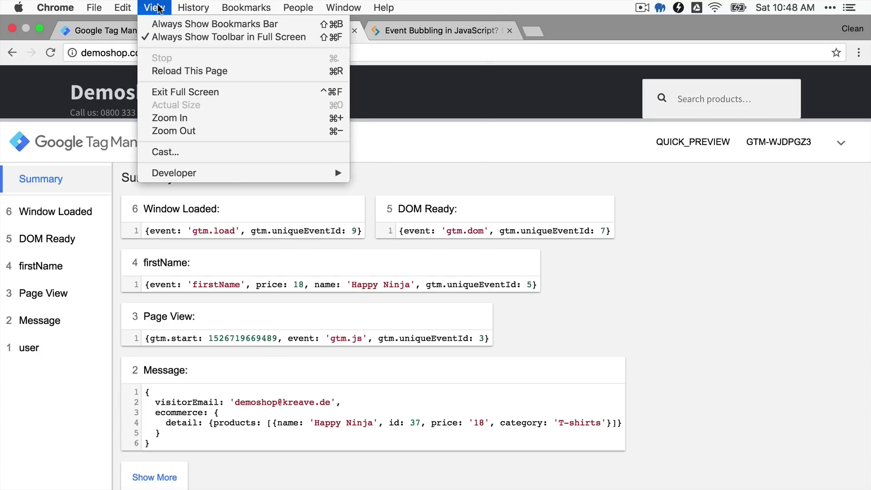
mouse_move(271, 173)
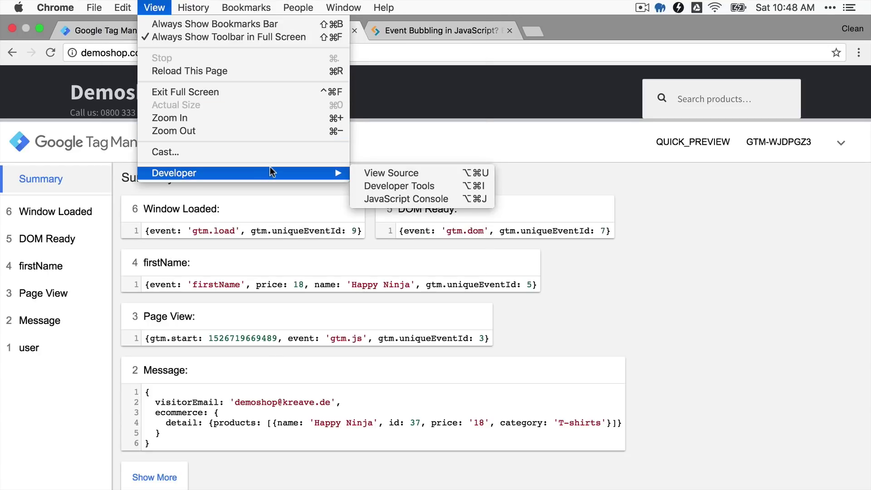
left_click(410, 199)
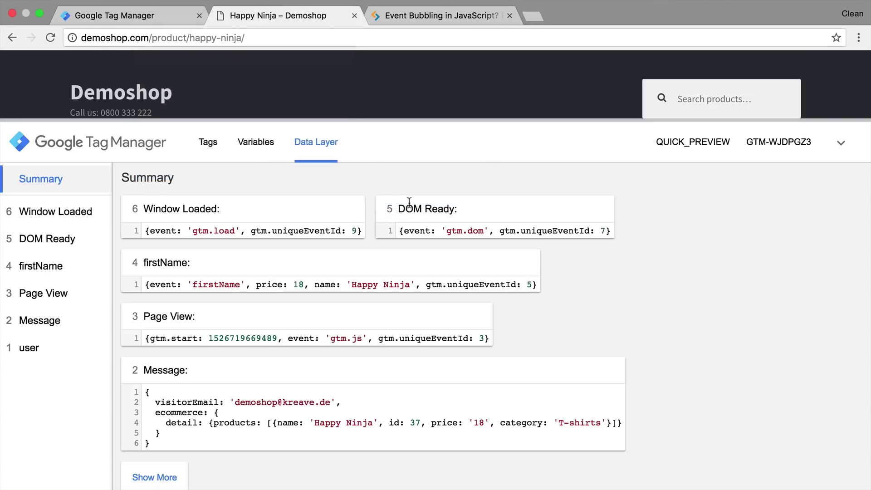
- Evaluate dataLayer in the console and expand the array to review its six entries
type("dataLayer")
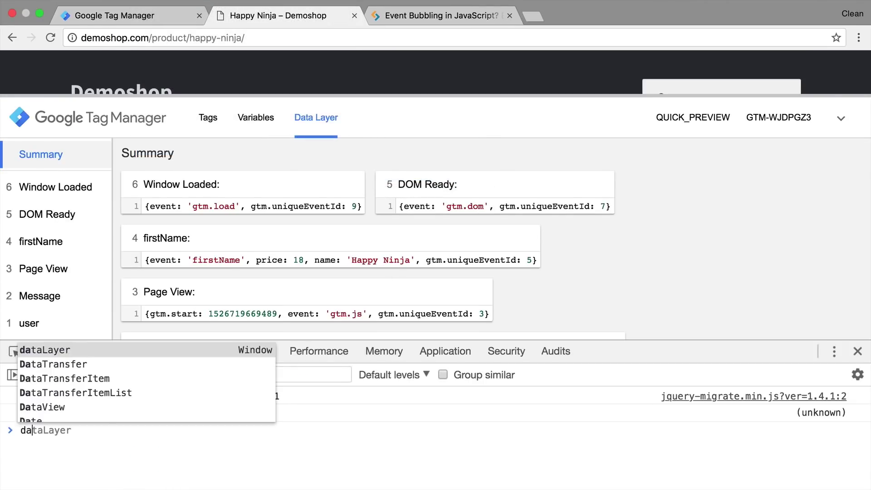
key("Return")
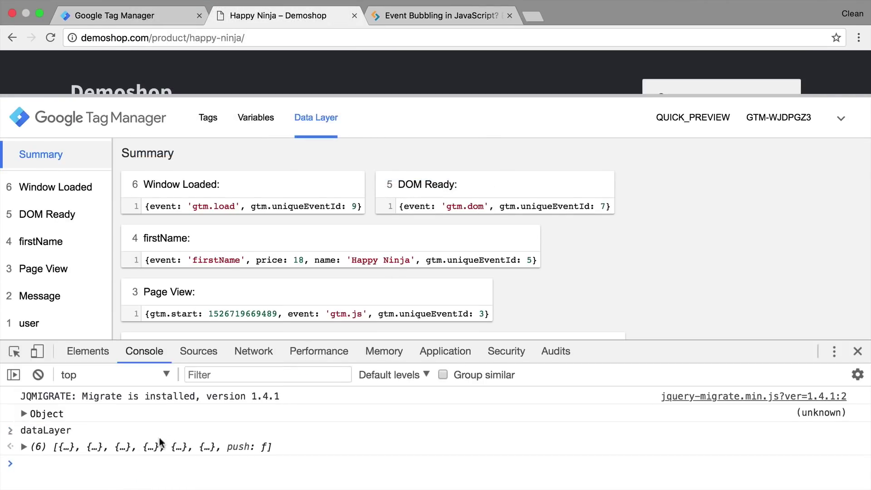
left_click(21, 446)
scroll(146, 424, "down", 4)
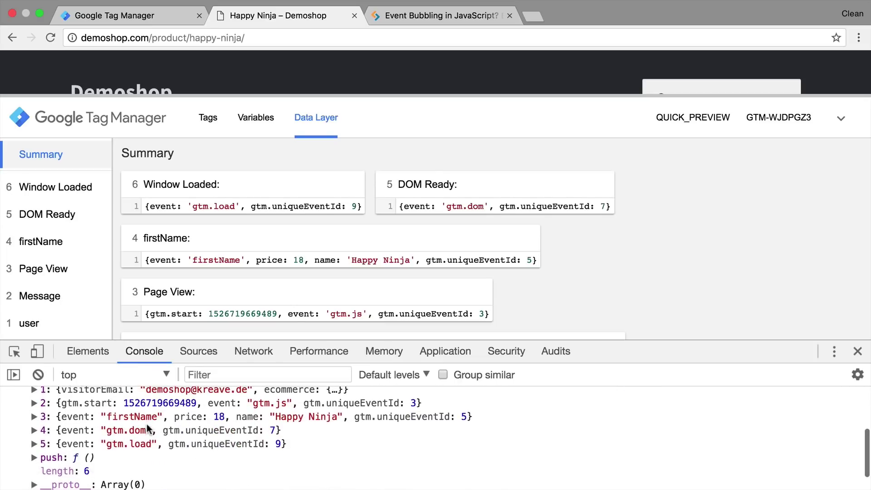
scroll(146, 424, "up", 1)
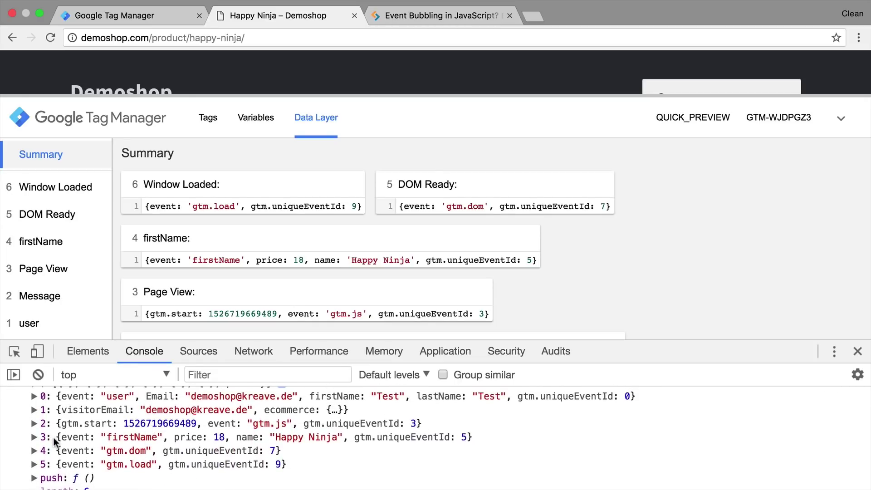
scroll(250, 228, "down", 3)
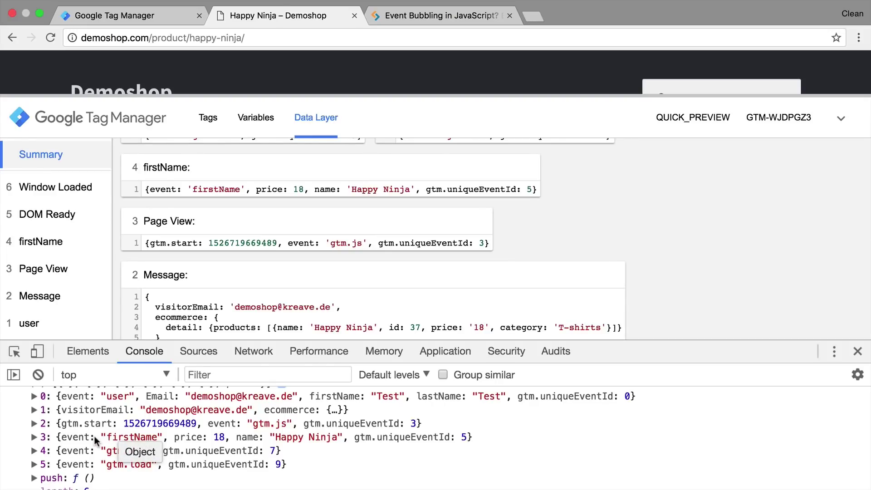
scroll(94, 438, "up", 1)
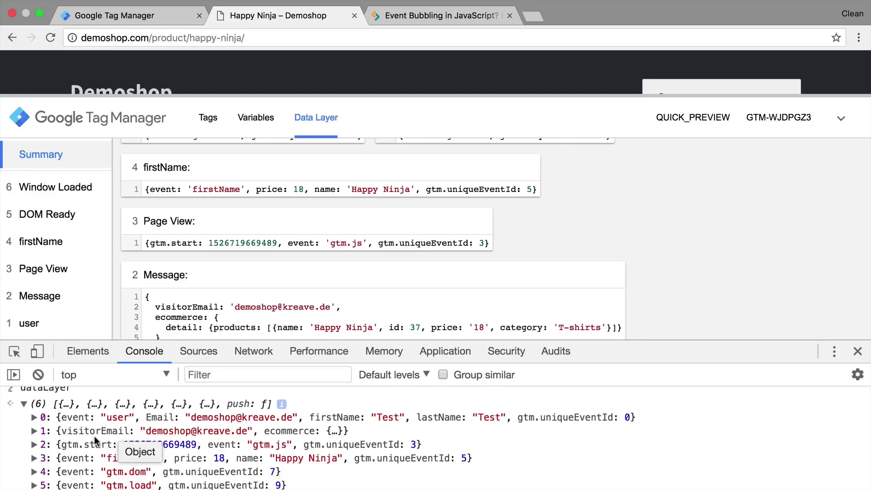
scroll(94, 437, "down", 3)
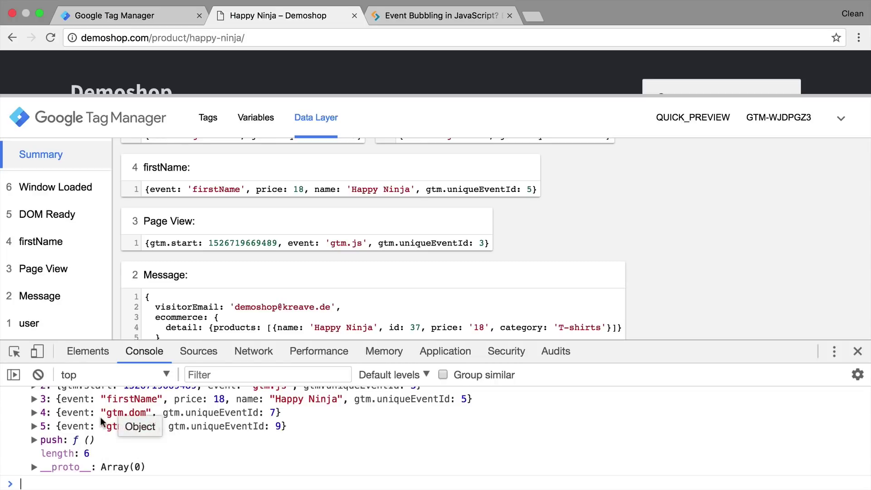
scroll(100, 417, "up", 4)
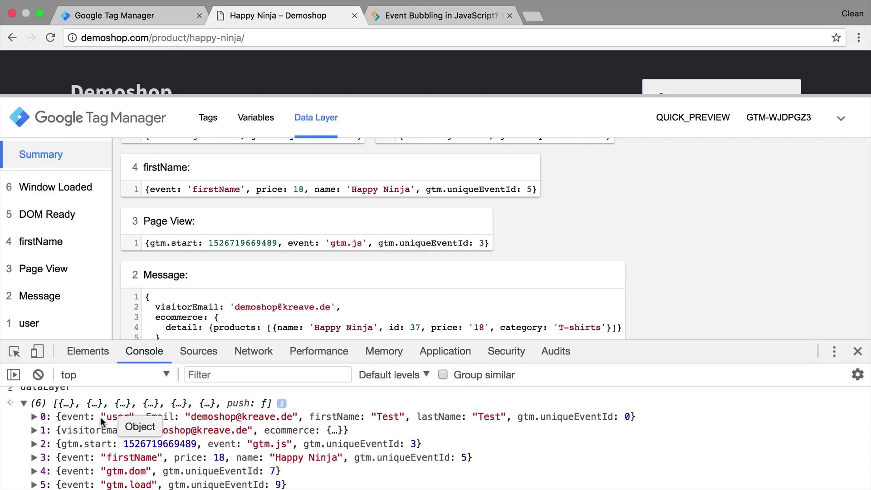
scroll(100, 418, "down", 5)
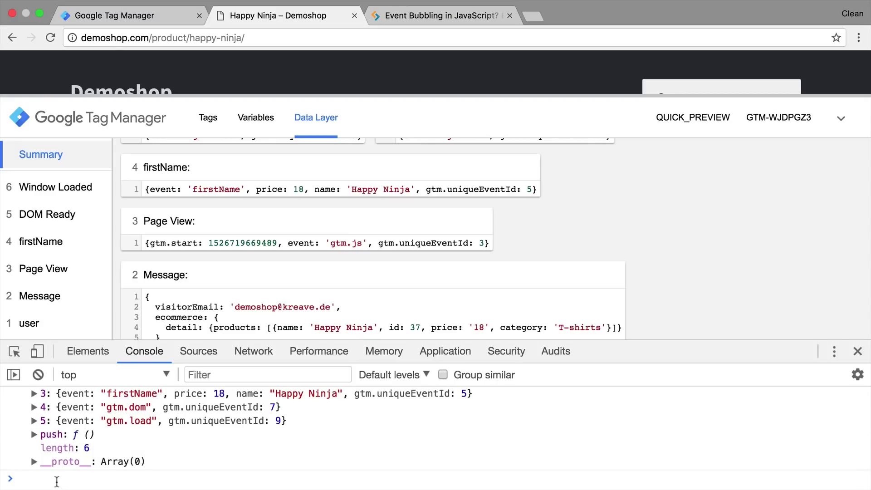
- Start typing google_tag_manager[""] at the prompt and switch the preview to Variables
type("google)")
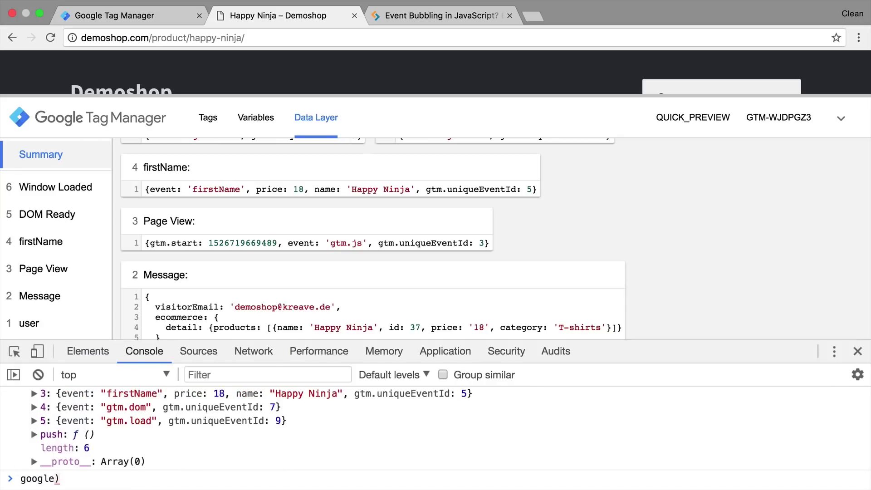
key("BackSpace")
type("_ta")
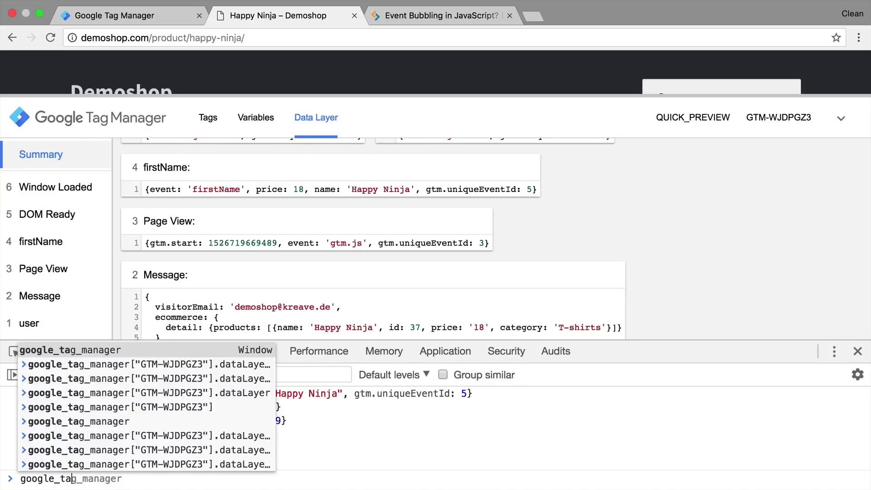
key("Tab")
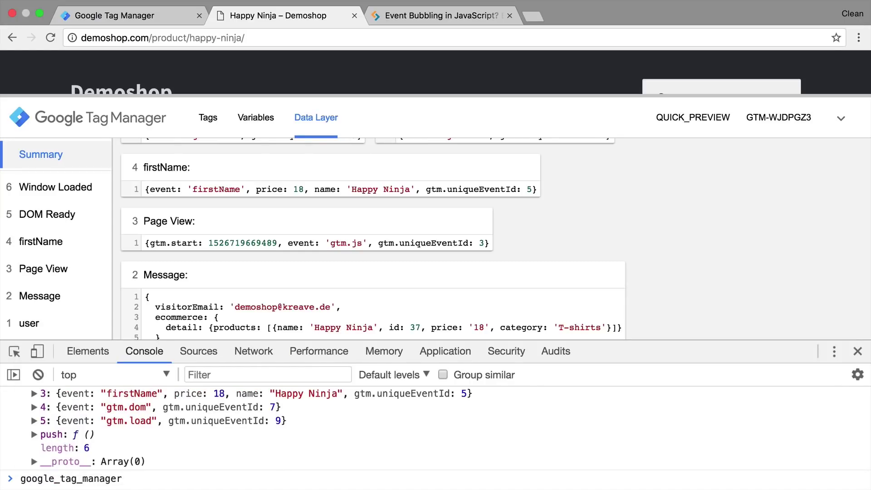
type("[\"")
scroll(127, 443, "up", 4)
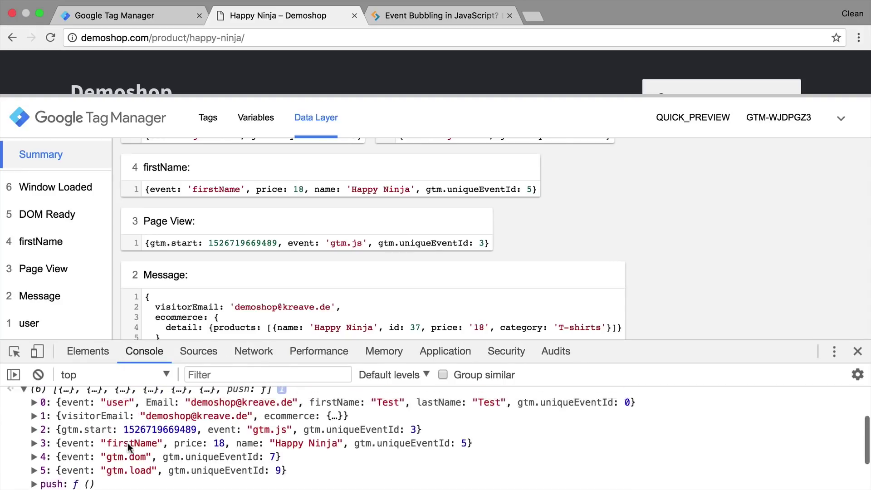
scroll(128, 447, "down", 3)
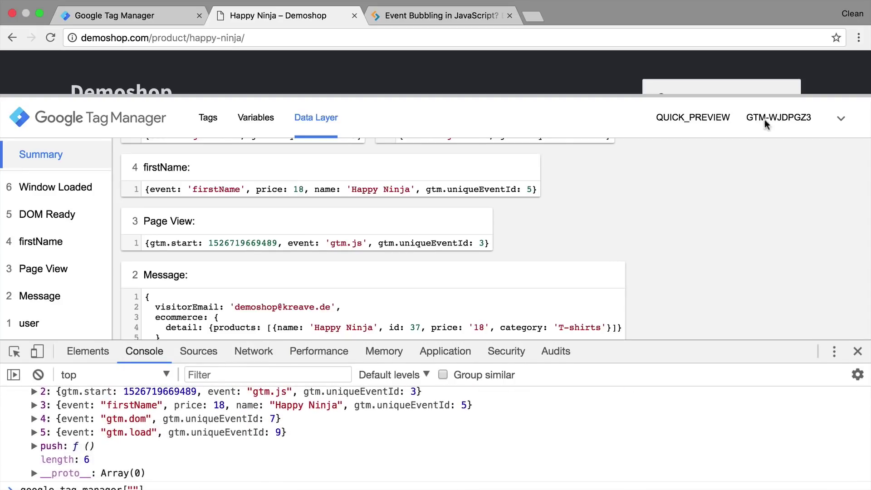
left_click(271, 118)
- Copy container ID GTM-WJDPGZ3 from the Variables view and run google_tag_manager["GTM-WJDPGZ3"]
left_click(211, 118)
left_click(253, 118)
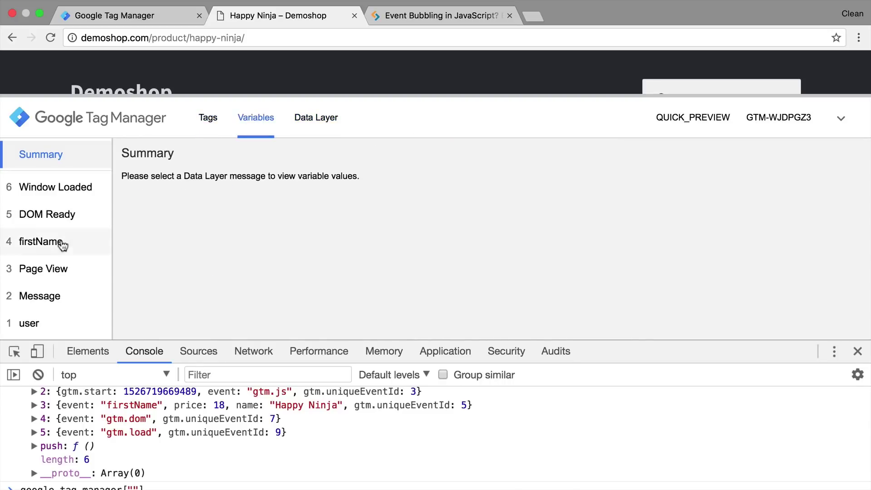
left_click(55, 242)
scroll(329, 203, "down", 8)
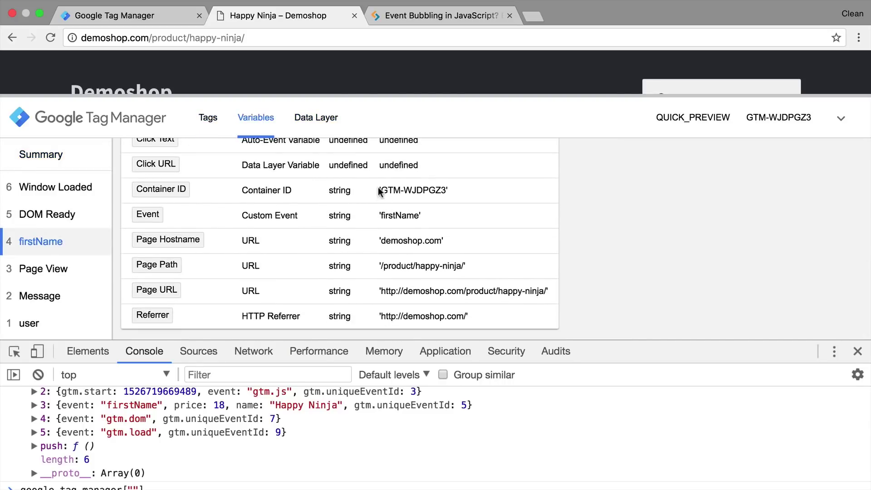
left_click_drag(380, 190, 447, 190)
type("GTM-WJDPGZ3")
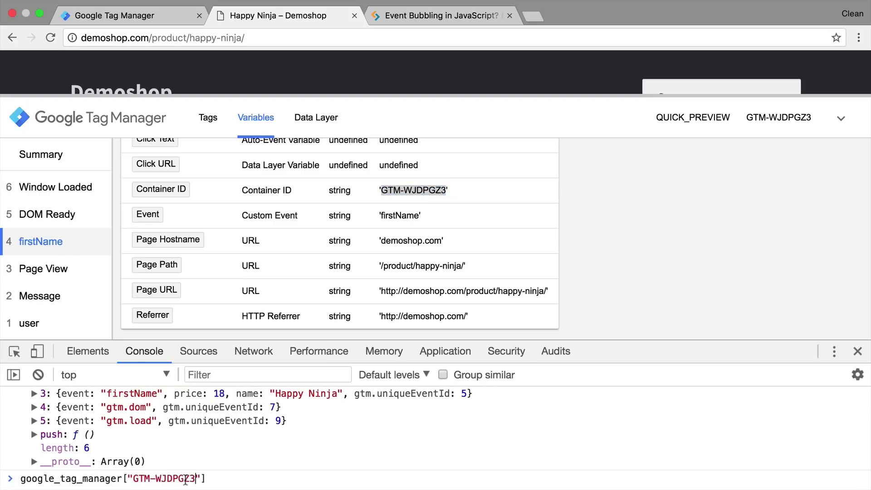
key("Return")
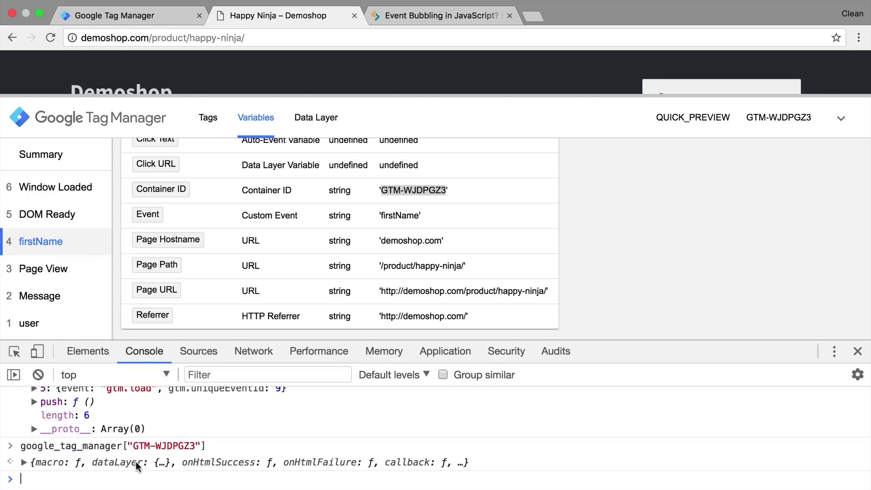
- Run the container's .dataLayer, start a .get("") call, and view data layer values after firstName
key("Up")
type(".")
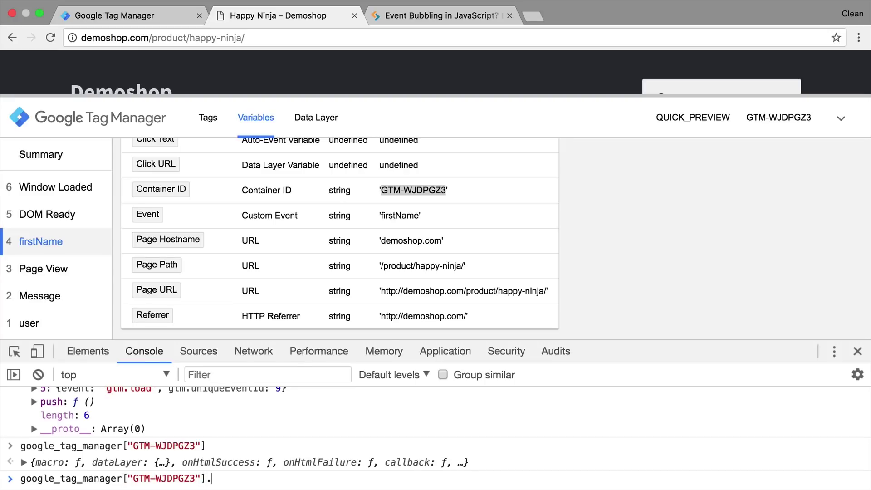
type("dataLayer")
key("Return")
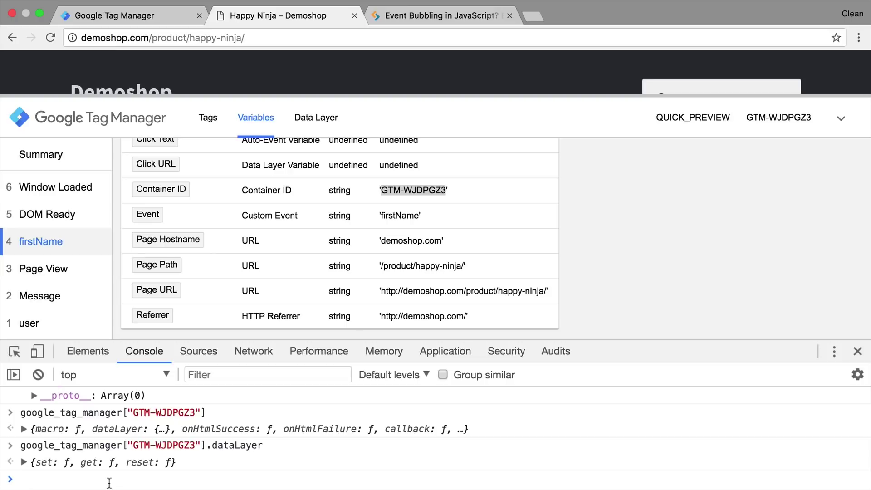
key("Up")
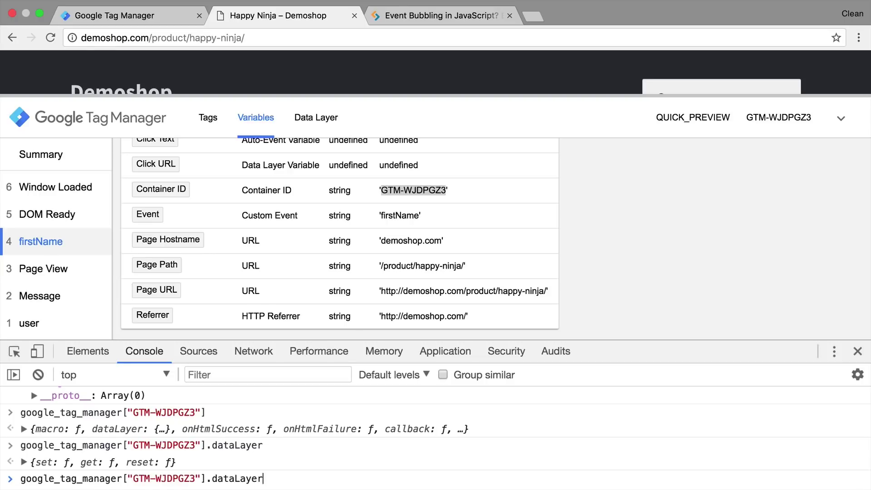
type(".get")
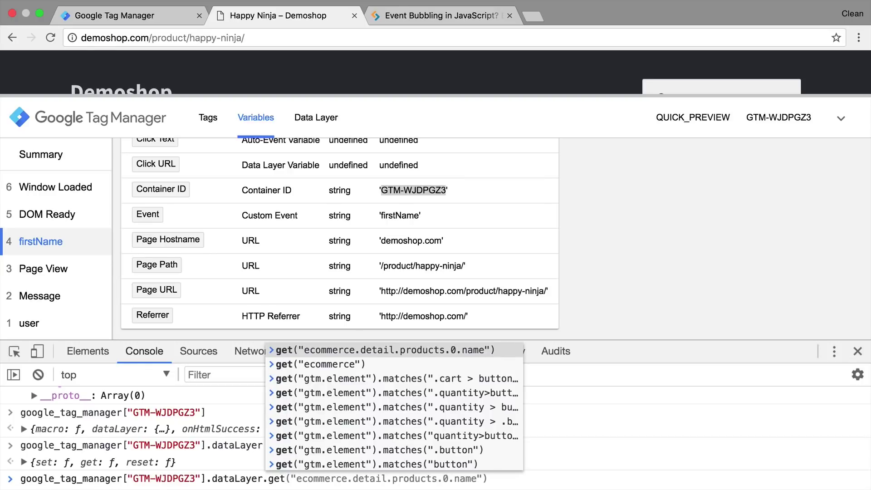
type("()")
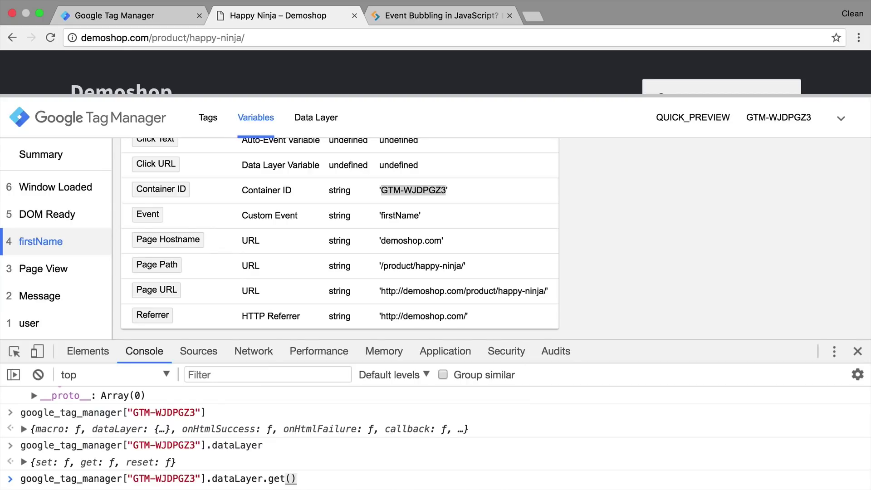
type("\"")
left_click(322, 119)
scroll(189, 210, "down", 1)
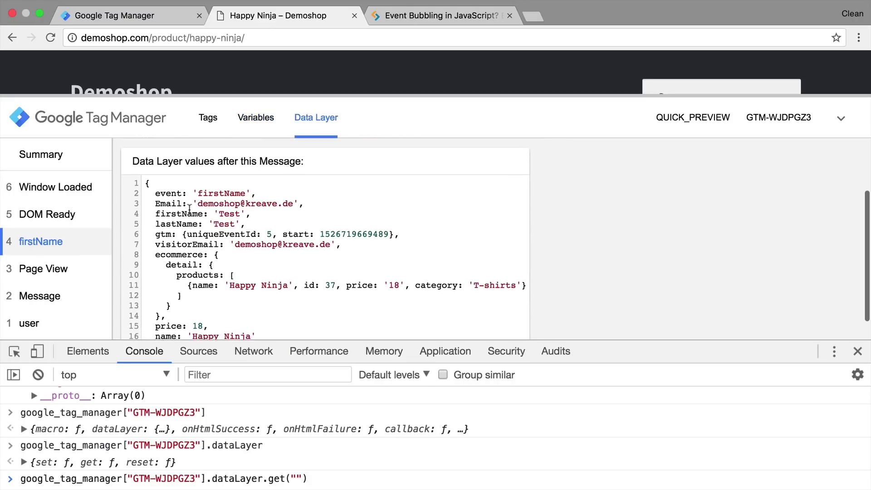
scroll(190, 210, "down", 2)
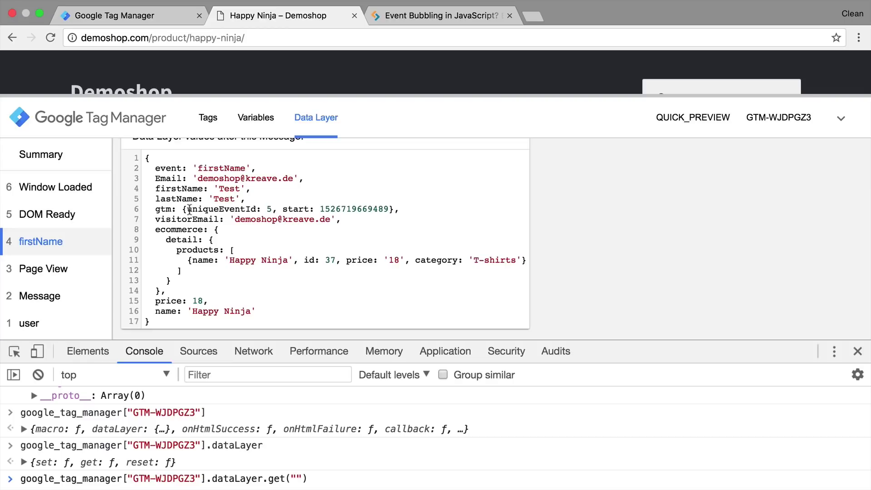
- Run dataLayer.get("ecommerce.detail.products.0.name") in the console, confirming it returns Happy Ninja
left_click(108, 10)
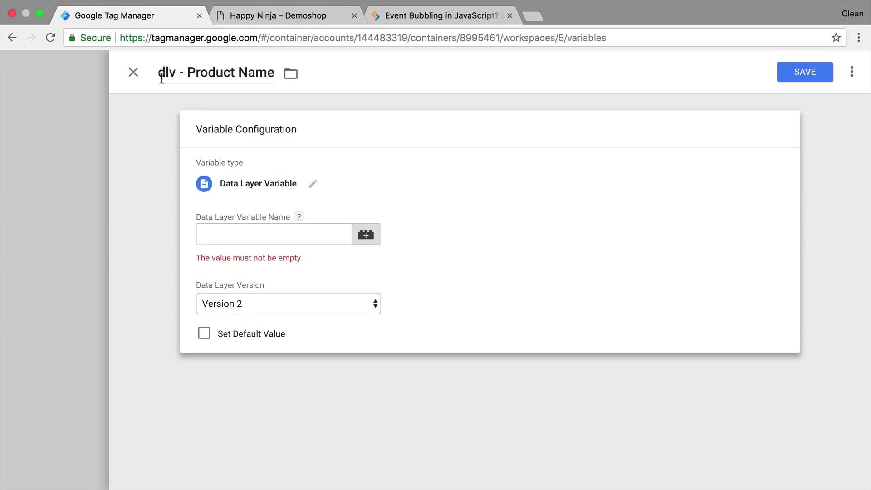
left_click(249, 22)
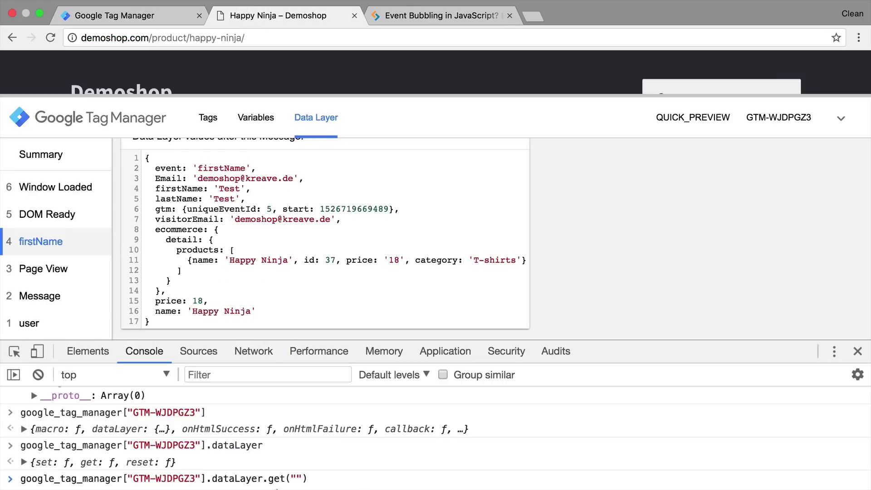
left_click(295, 478)
type("ecommerce.detail.")
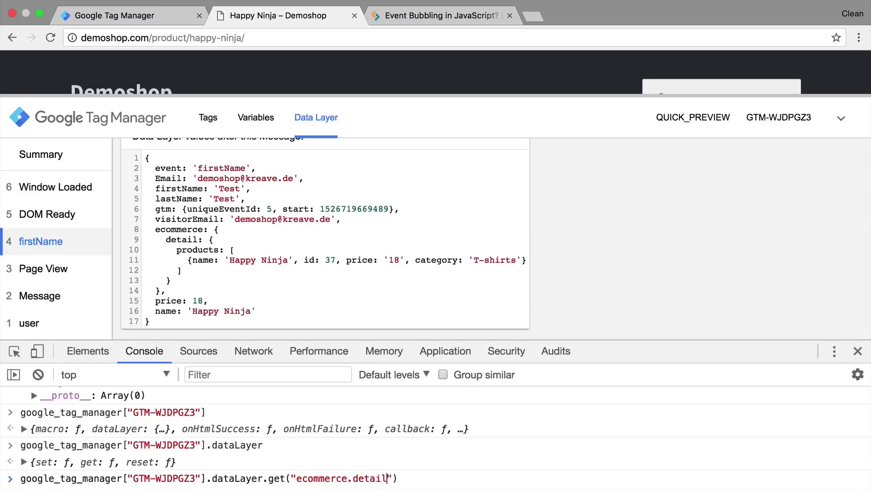
type("prod")
type("s.0.name")
key("Return")
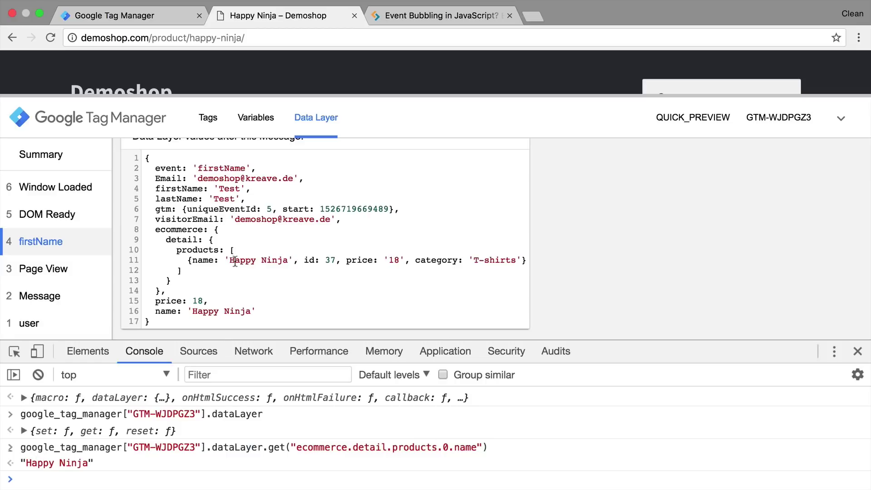
left_click_drag(230, 260, 284, 260)
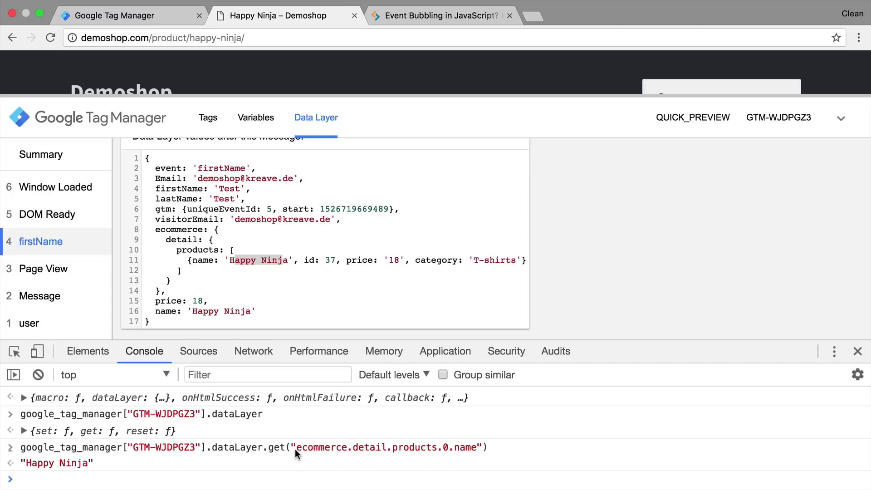
- Paste the ecommerce.detail.products.0.name path into the dlv - Product Name variable and save it
left_click_drag(295, 449, 473, 448)
key("super+c")
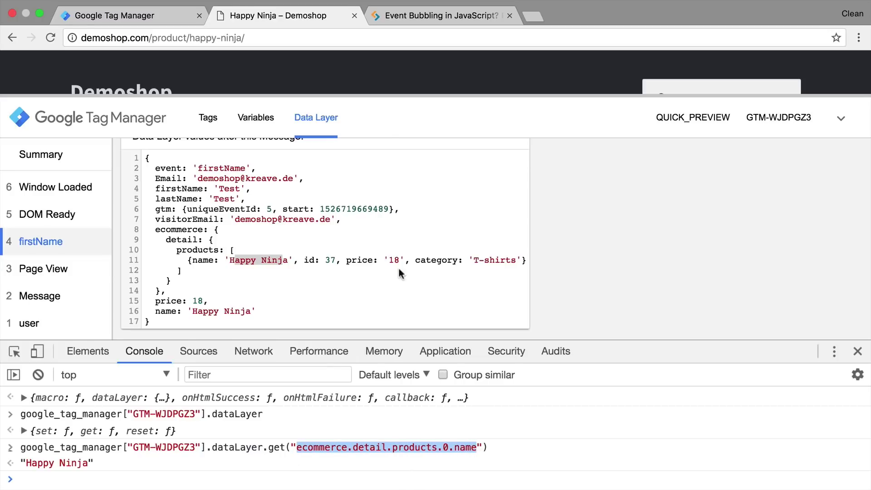
left_click(173, 13)
left_click(241, 232)
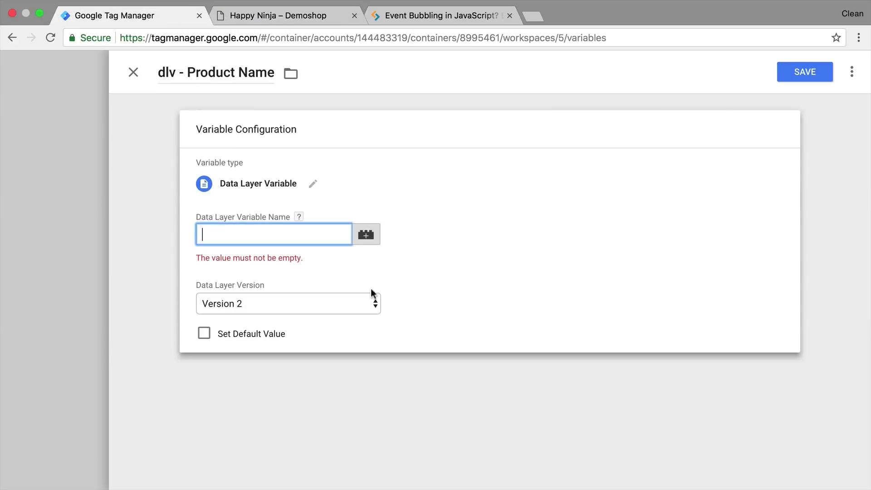
key("super+v")
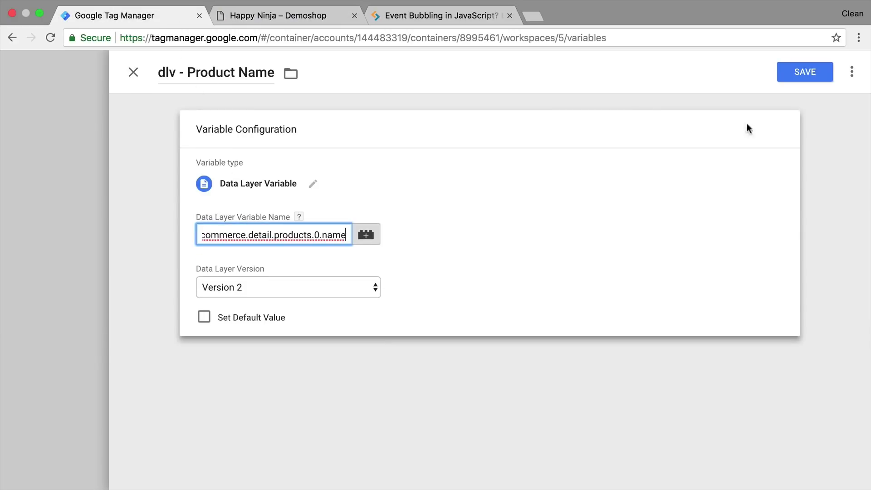
left_click(803, 76)
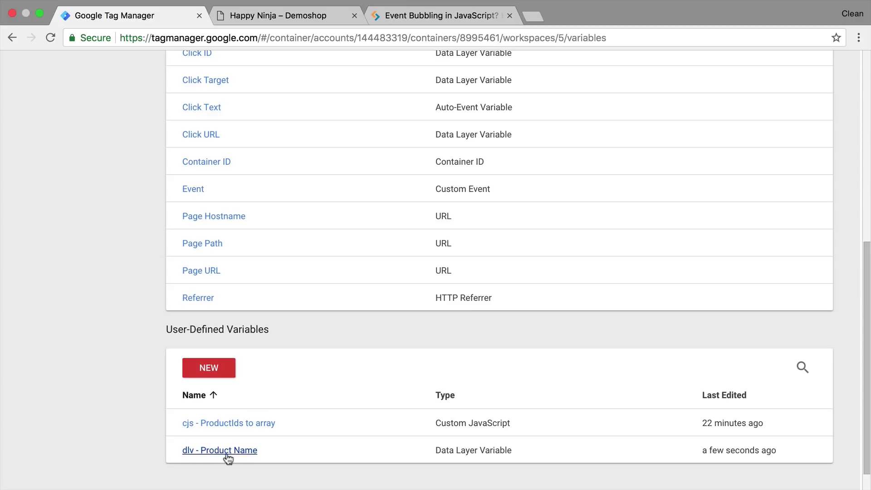
- Open the custom HTML tag from the Tags list for editing
scroll(358, 432, "up", 8)
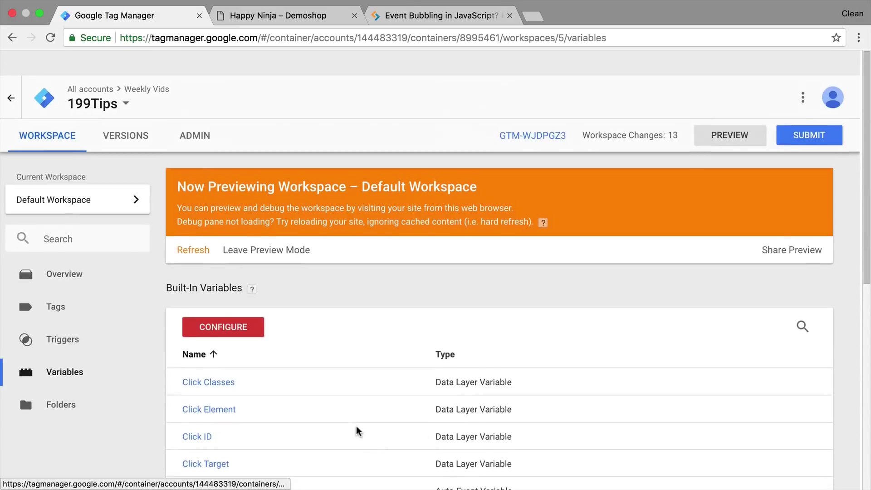
left_click(75, 285)
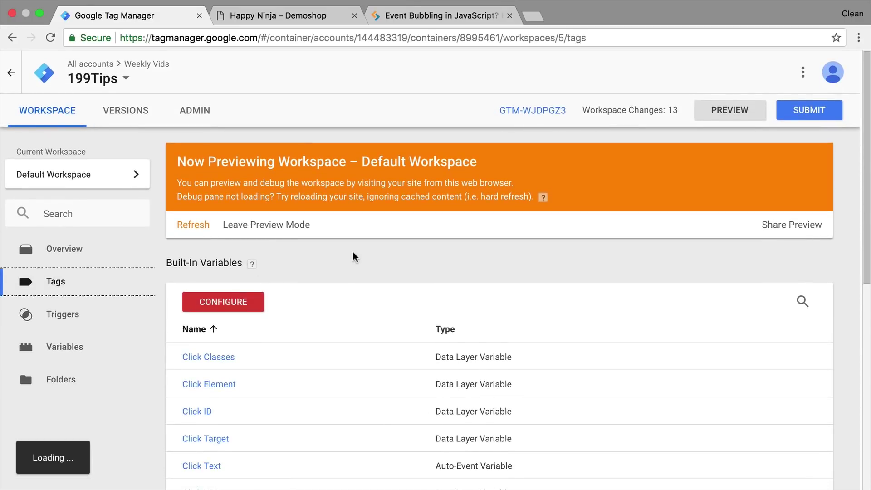
left_click(210, 356)
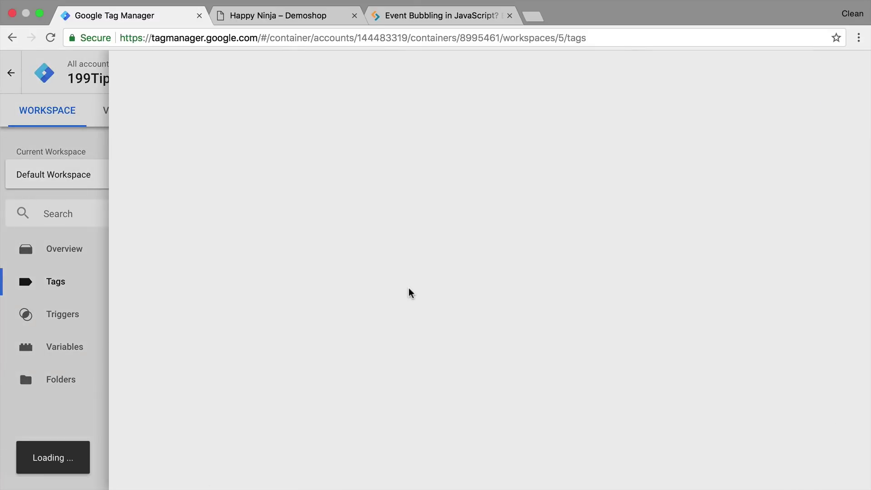
scroll(370, 305, "down", 1)
- Make line 2 read var test = {{dlv - Product Name}}; using variable autocomplete
left_click(312, 256)
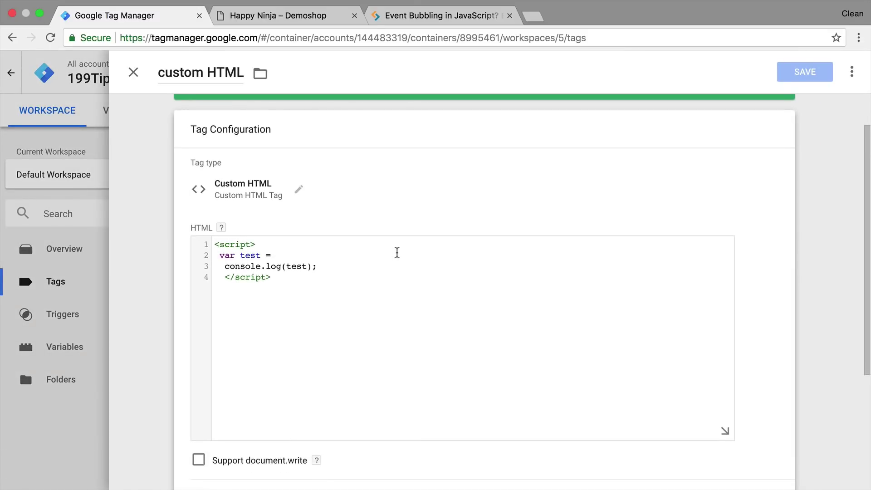
type("{{")
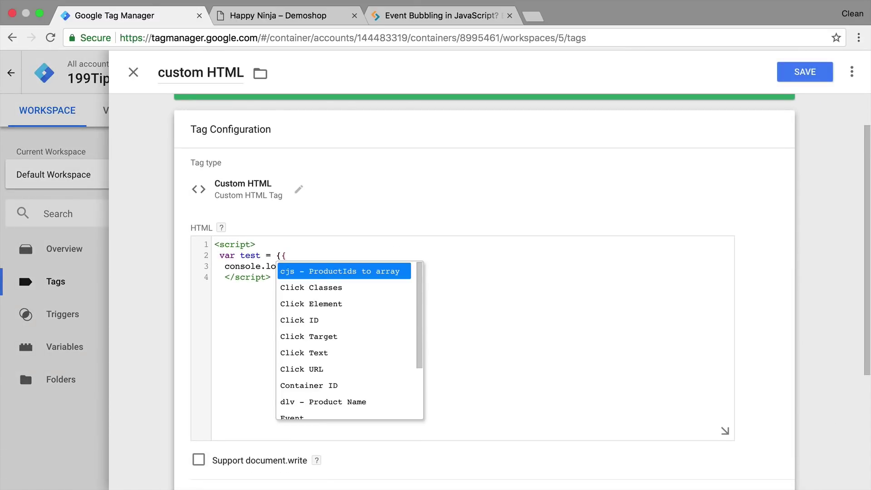
scroll(363, 293, "down", 2)
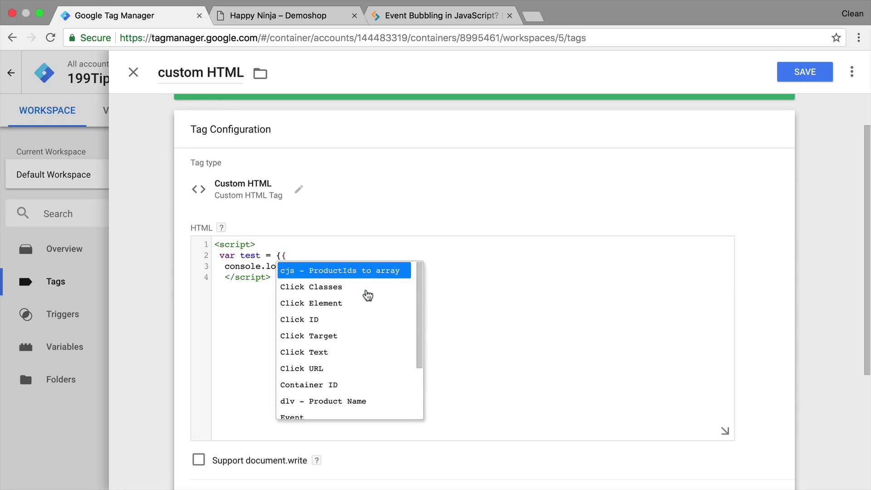
key("BackSpace")
key("BackSpace")
type("{{")
key("Down")
key("Down")
key("Down")
key("Down")
key("Down")
key("Down")
key("Down")
key("Down")
key("Return")
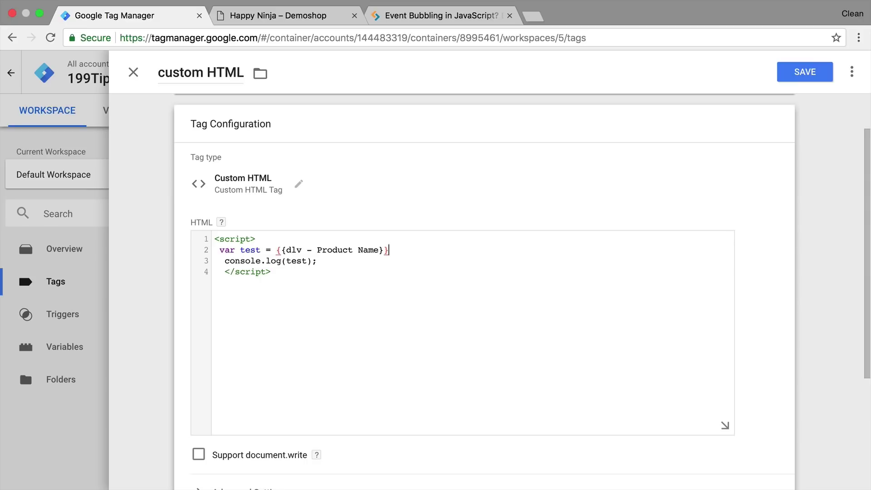
type(";")
- Replace {{dlv - Product Name}} on line 2 with the console's dataLayer.get(...) command plus ';' and save
left_click(275, 17)
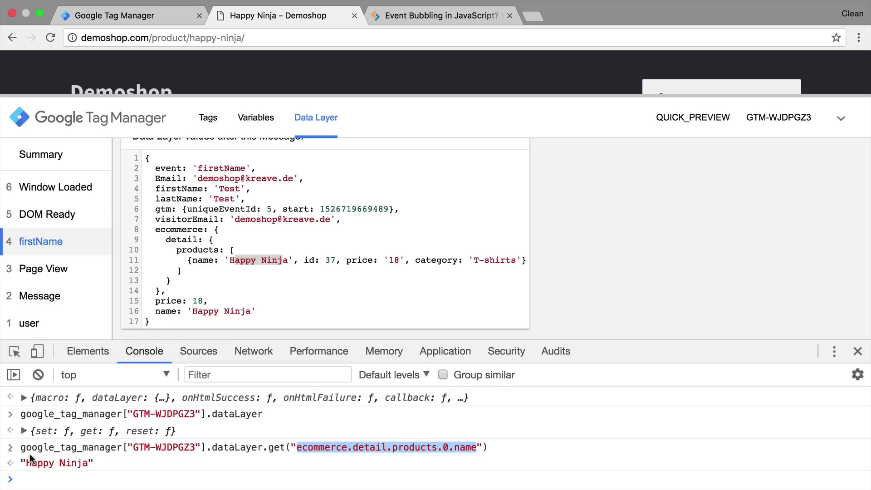
left_click_drag(18, 448, 517, 454)
key("super+c")
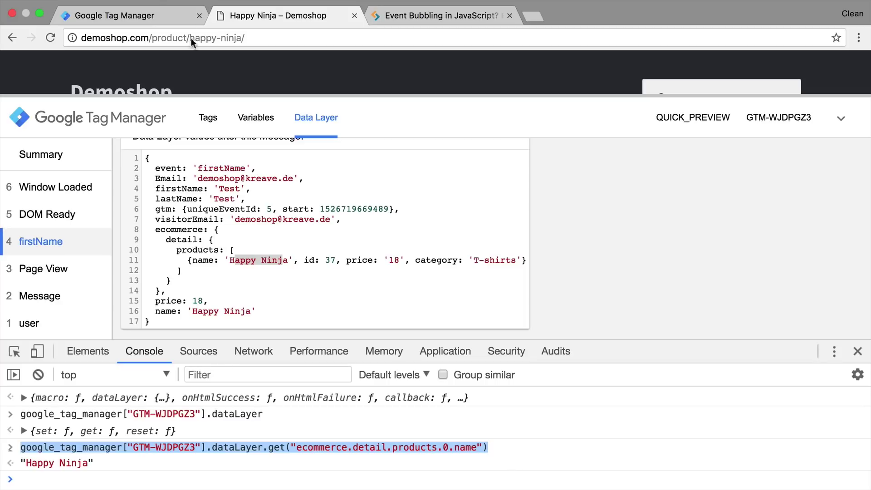
left_click(159, 13)
left_click_drag(276, 249, 449, 251)
key("super+v")
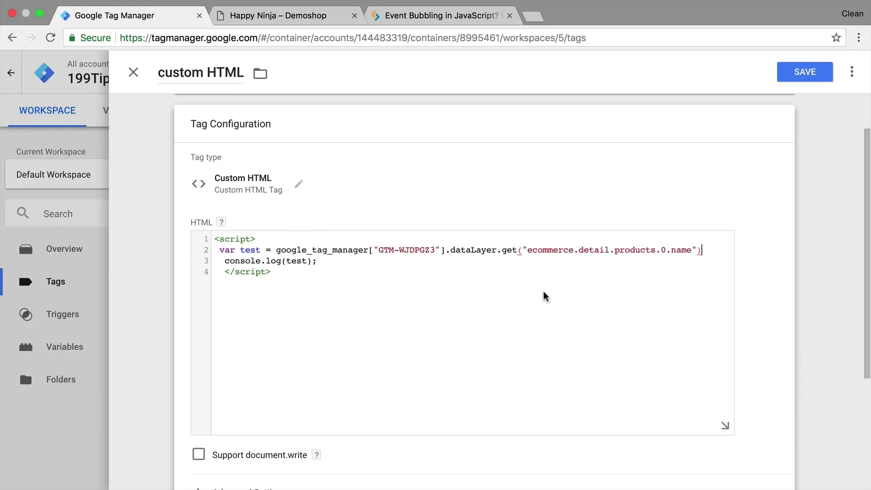
type(";")
left_click(808, 71)
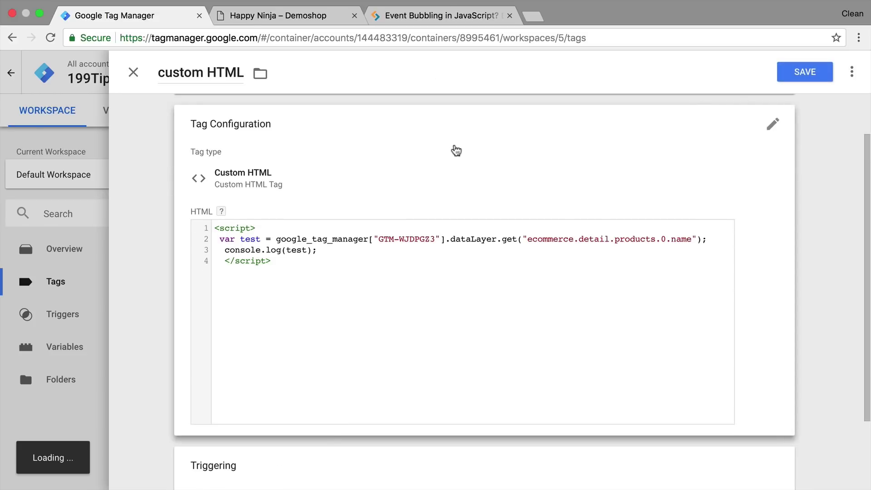
left_click(194, 225)
- Refresh the preview and reload the product page, confirming the console logs Happy Ninja
left_click(303, 18)
key("super+r")
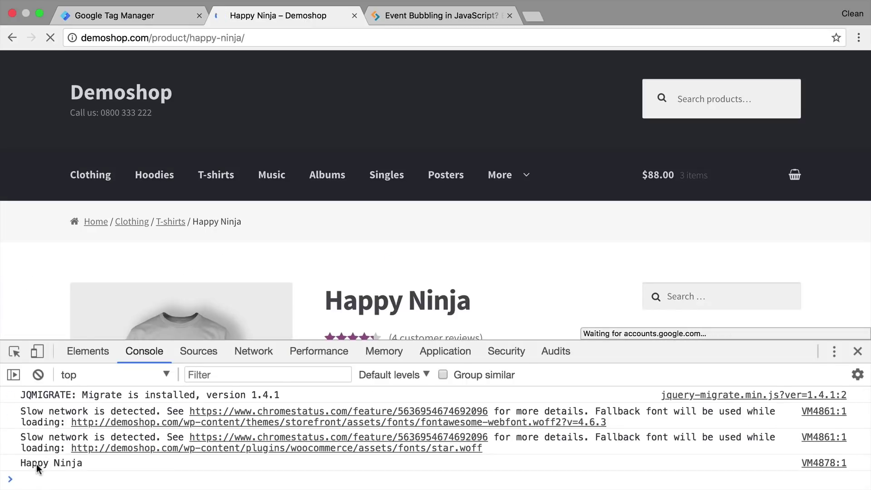
triple_click(48, 463)
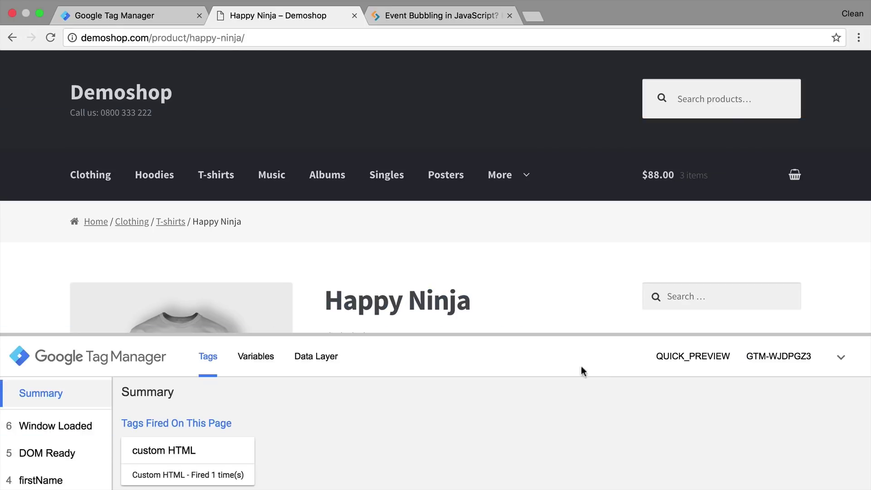
left_click(138, 18)
- Open the All Elements trigger and set it to fire on Some Link Clicks
left_click(63, 313)
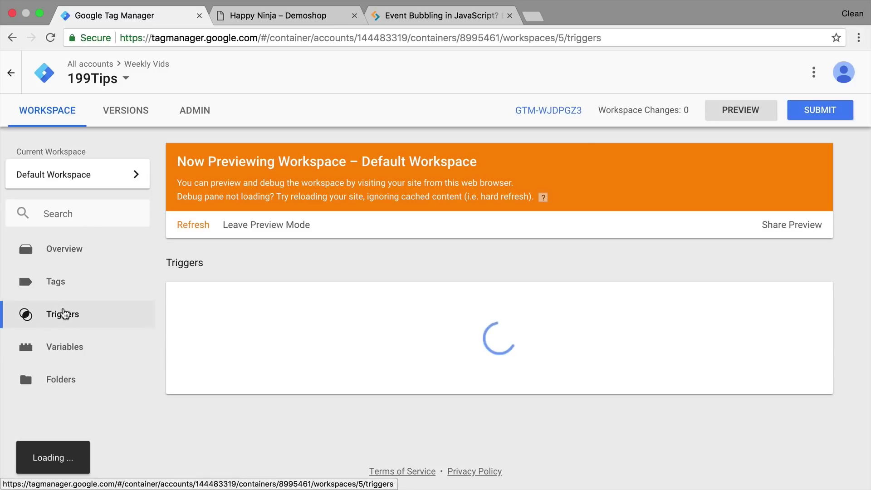
left_click(195, 358)
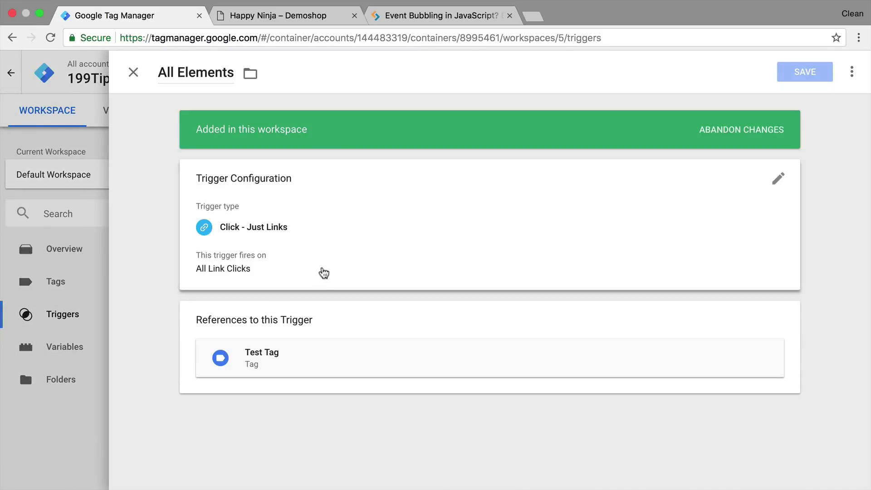
left_click(333, 254)
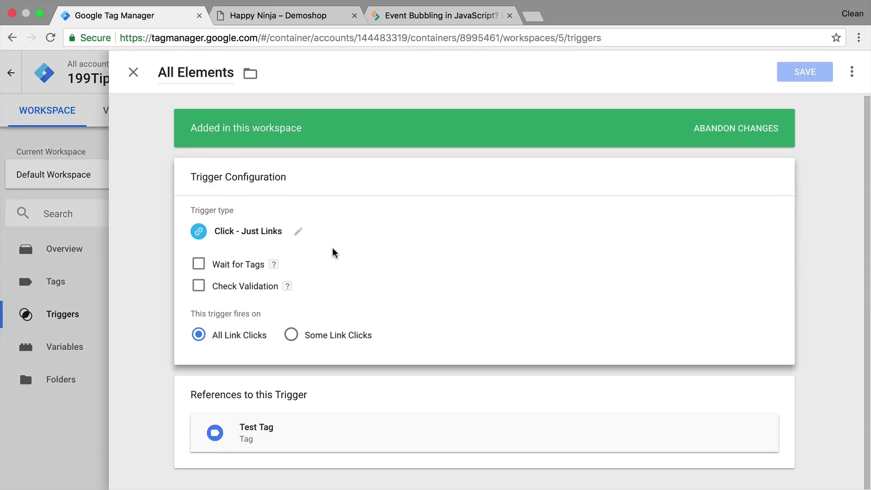
left_click(300, 339)
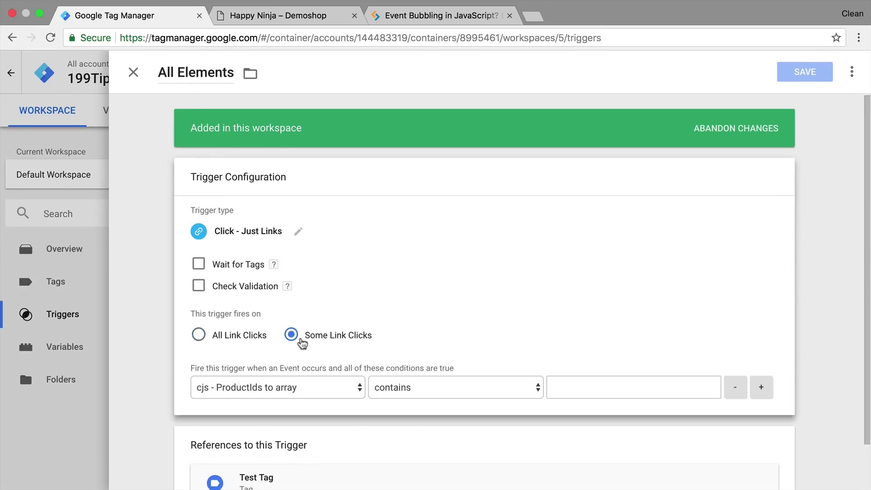
left_click(424, 388)
scroll(431, 399, "down", 5)
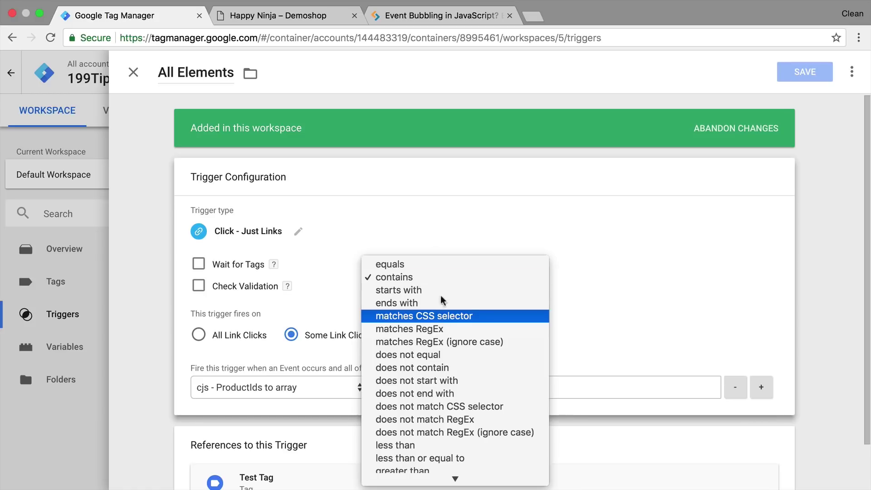
left_click(403, 190)
- Inspect the Albums menu link's HTML element on the demo shop page
left_click(244, 13)
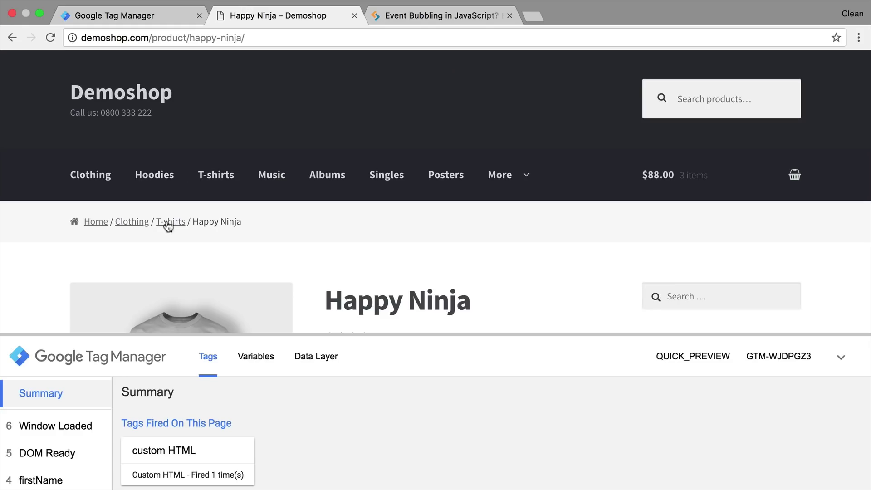
right_click(337, 174)
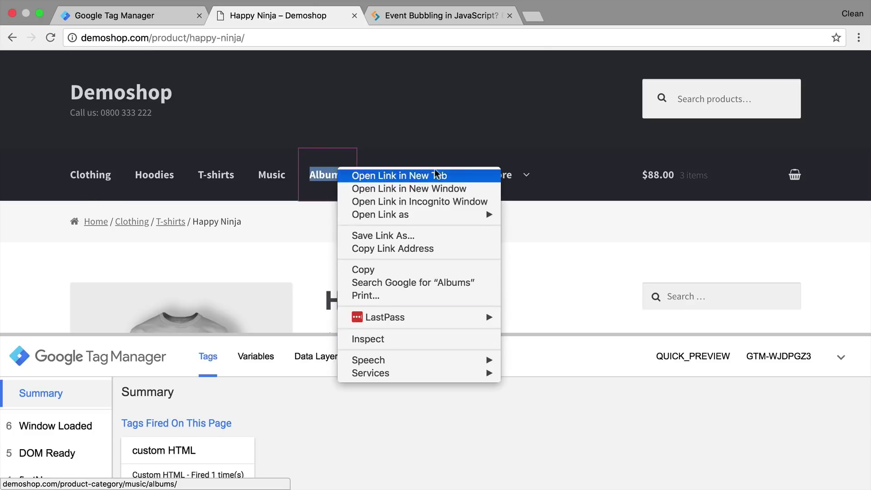
left_click(395, 338)
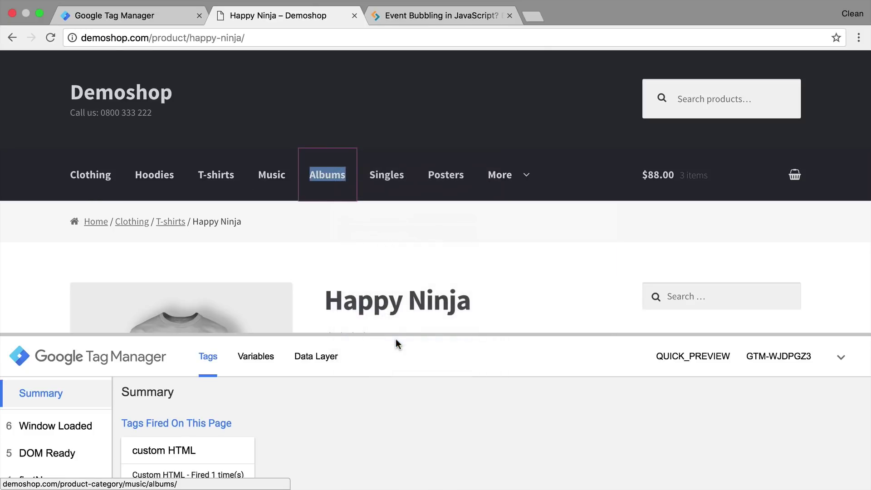
scroll(231, 438, "up", 5)
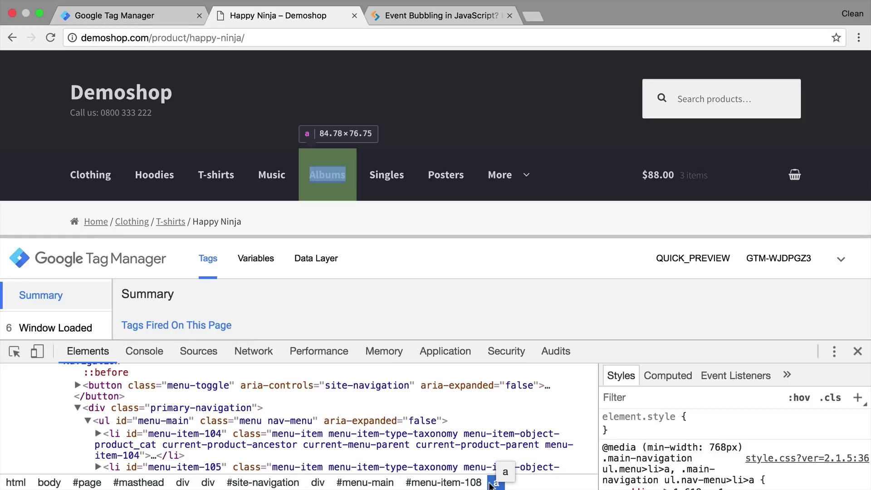
- Enter document.querySelector("") at the console prompt with an empty selector
left_click(146, 351)
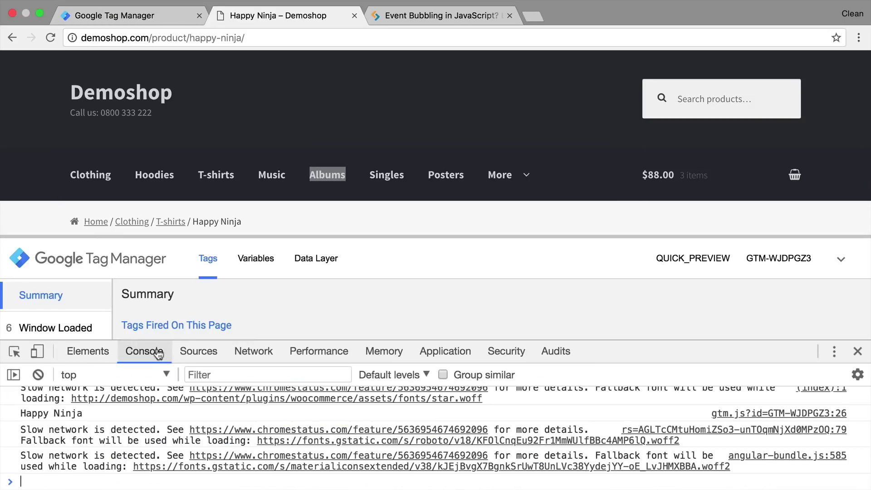
left_click(94, 484)
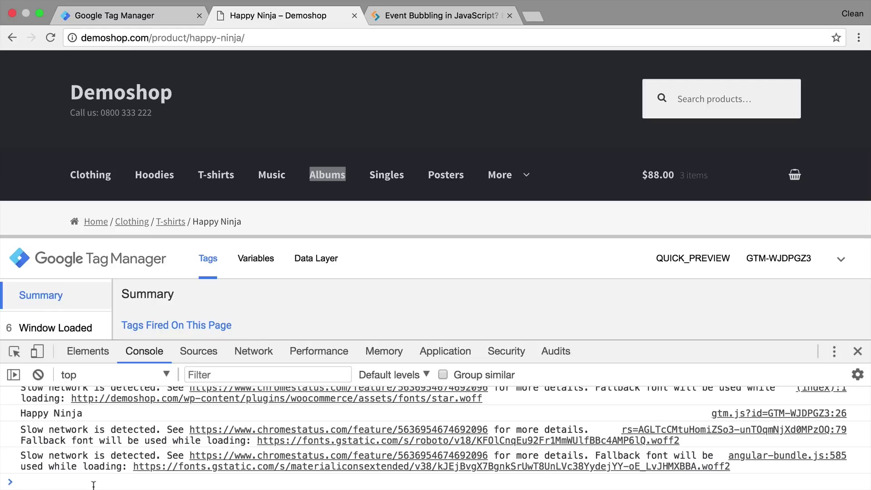
type("documen")
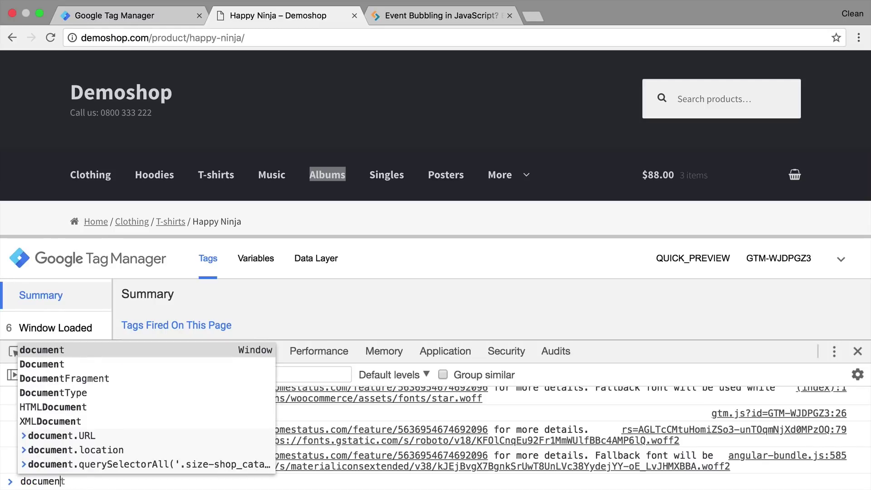
type("t.querySelector")
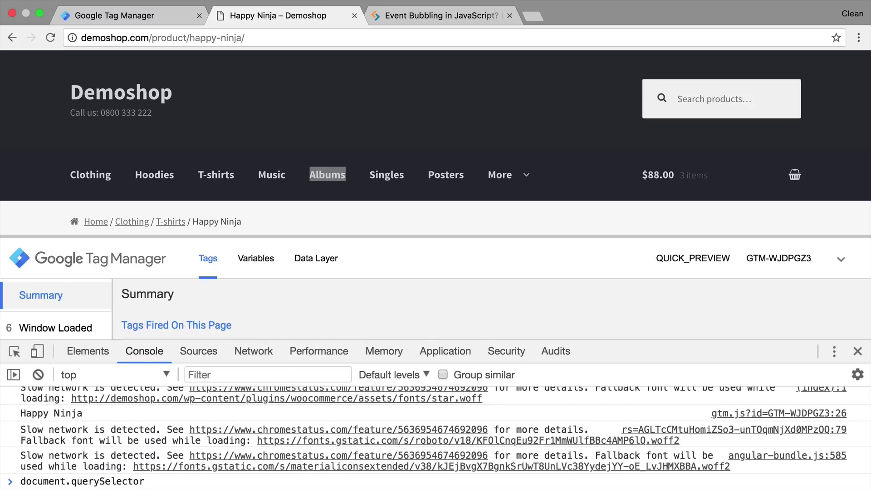
type("()\"\"")
- Close DevTools and click the Music menu link to fire a link click
left_click(253, 259)
left_click(857, 352)
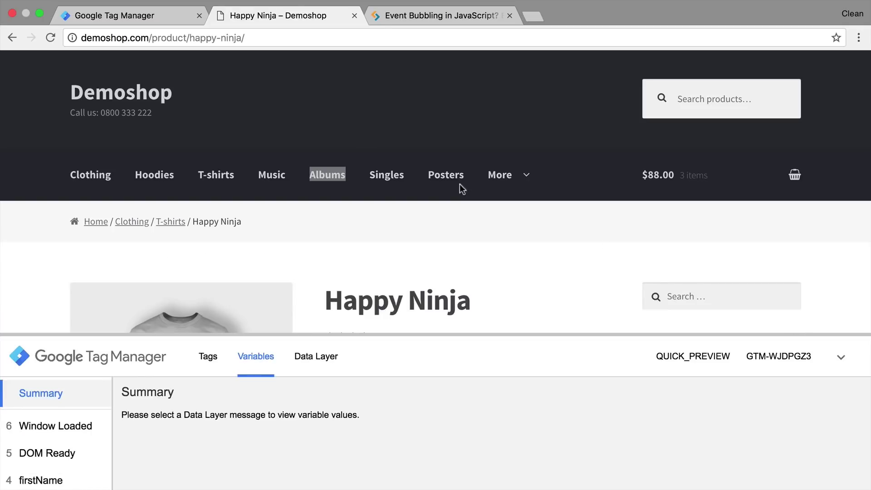
scroll(311, 107, "down", 4)
scroll(378, 140, "up", 4)
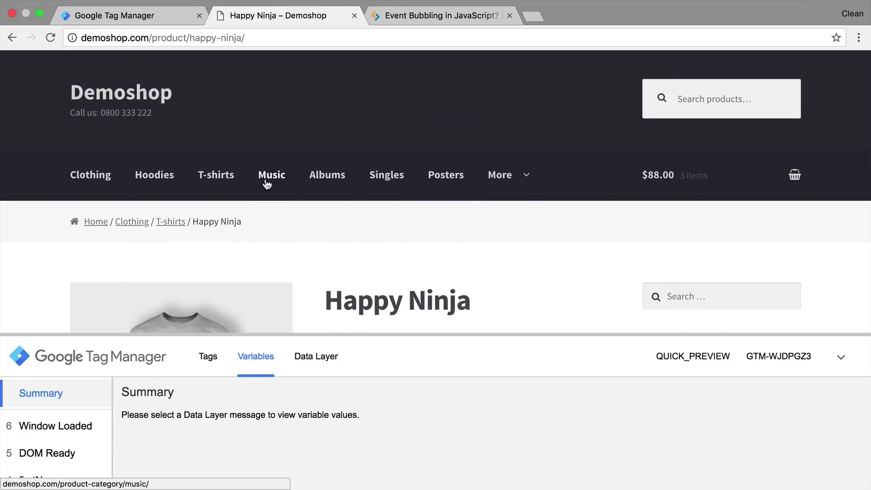
left_click(266, 184, "super")
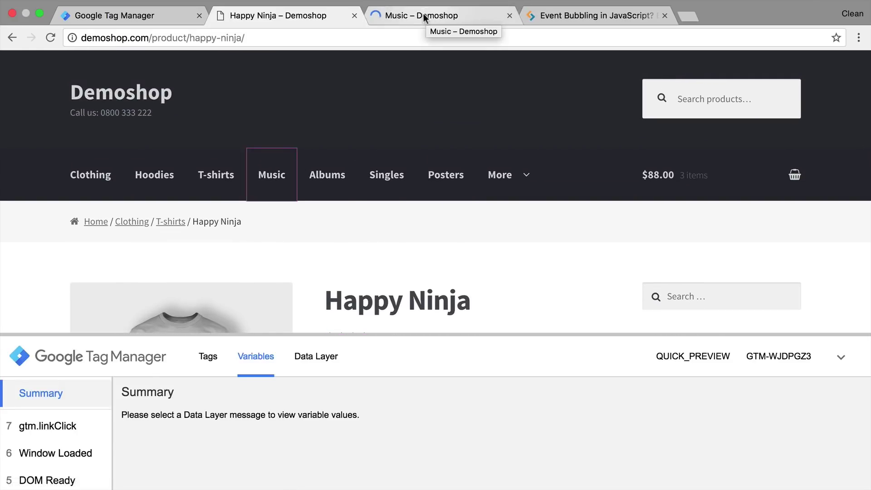
left_click(70, 434)
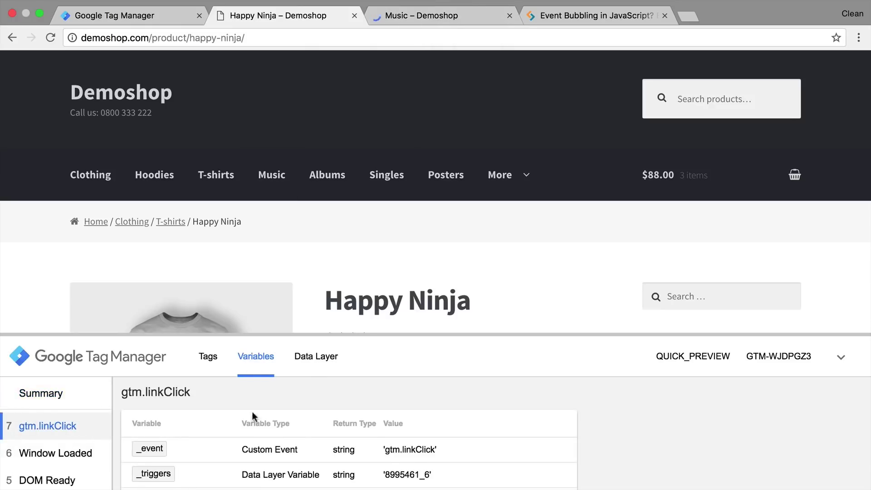
scroll(244, 442, "down", 2)
scroll(244, 444, "down", 3)
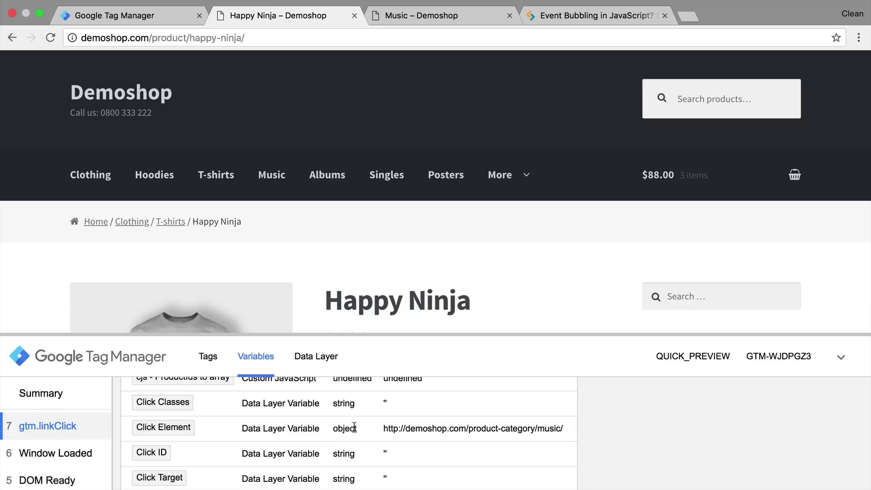
left_click_drag(382, 429, 568, 431)
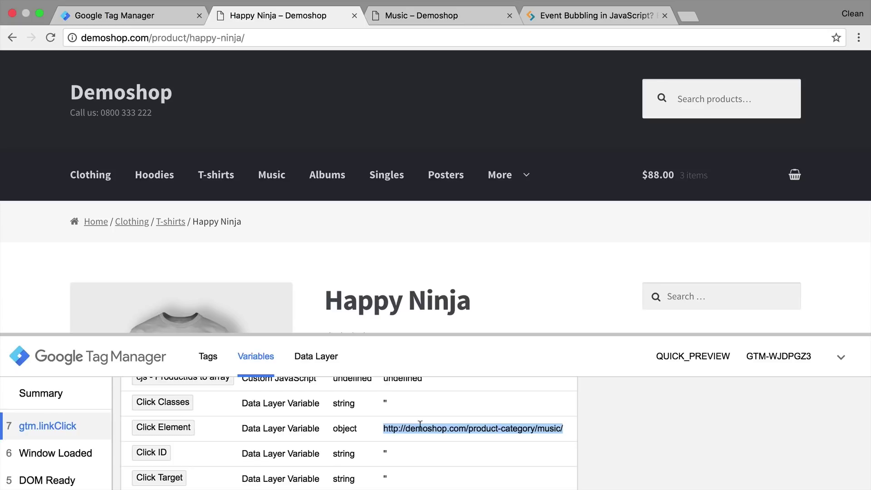
left_click(132, 15)
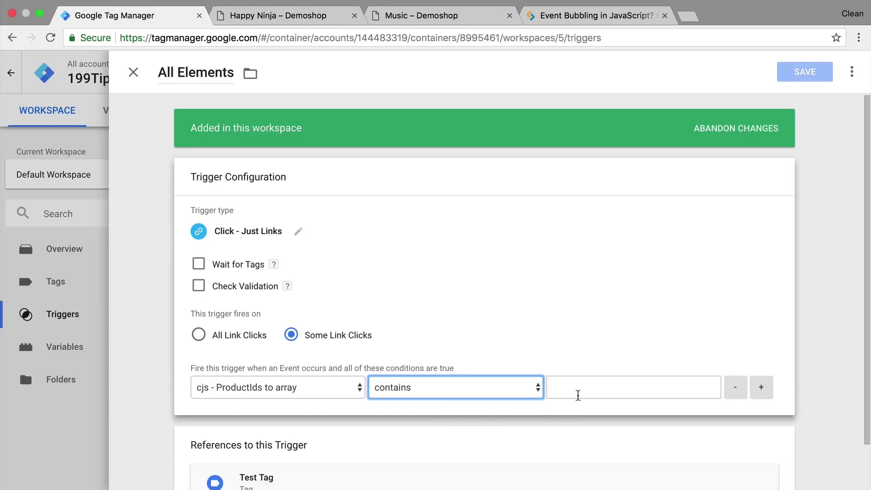
- Set the All Elements condition operator to 'matches CSS selector'
left_click(488, 387)
left_click(488, 427)
left_click(584, 389)
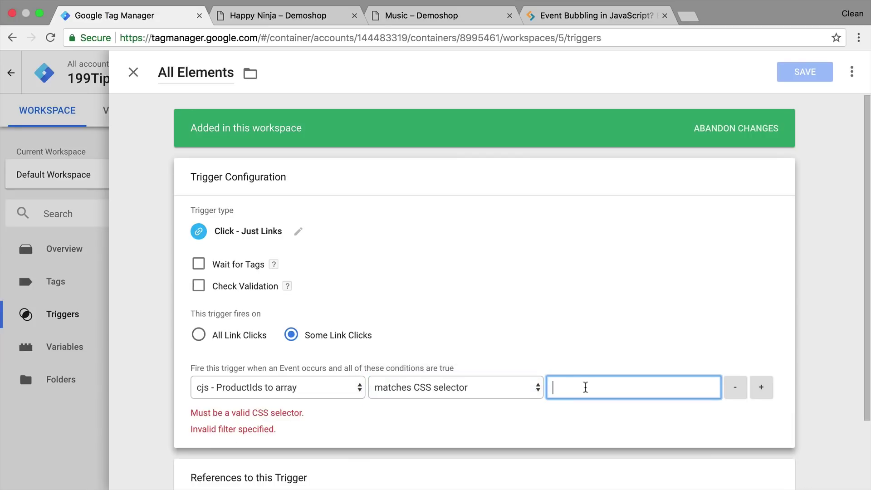
- Move between the demo shop page and the trigger, then close DevTools to reveal the preview pane
left_click(322, 13)
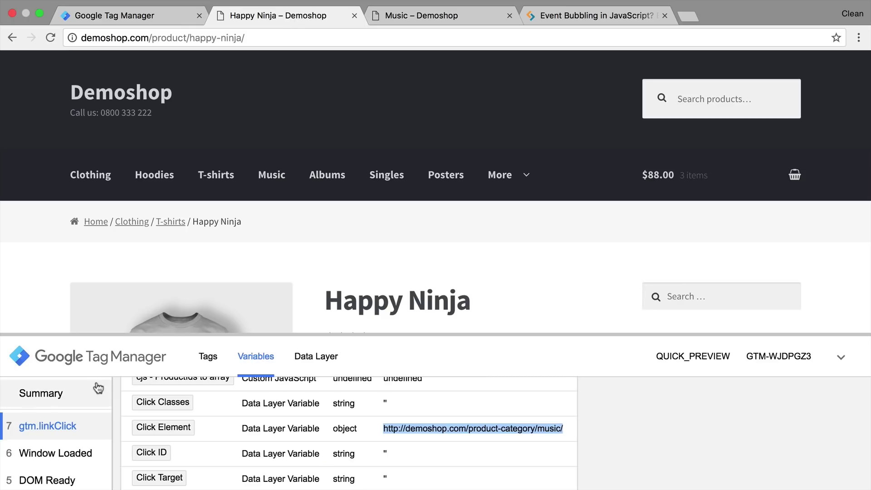
key("alt+super+j")
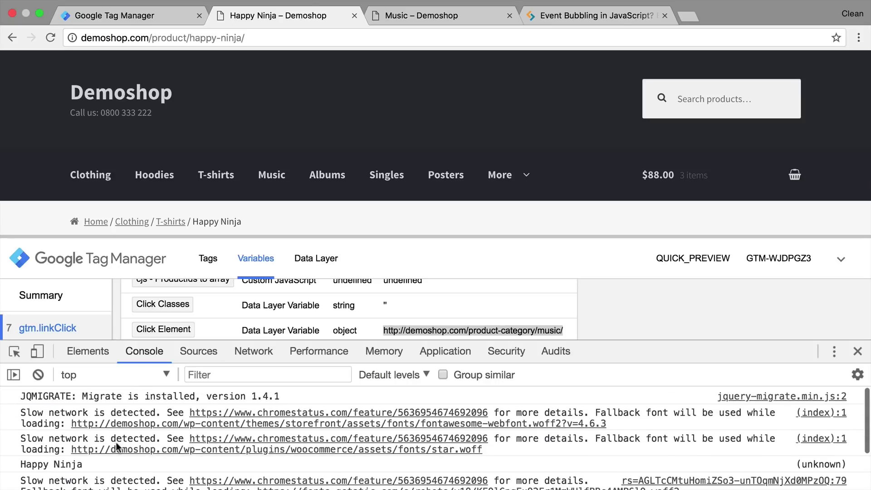
left_click(167, 21)
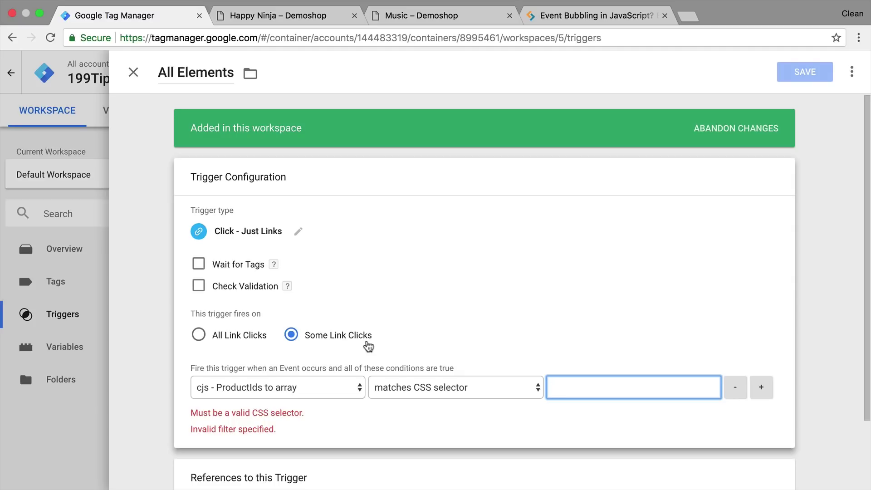
key("ctrl+Tab")
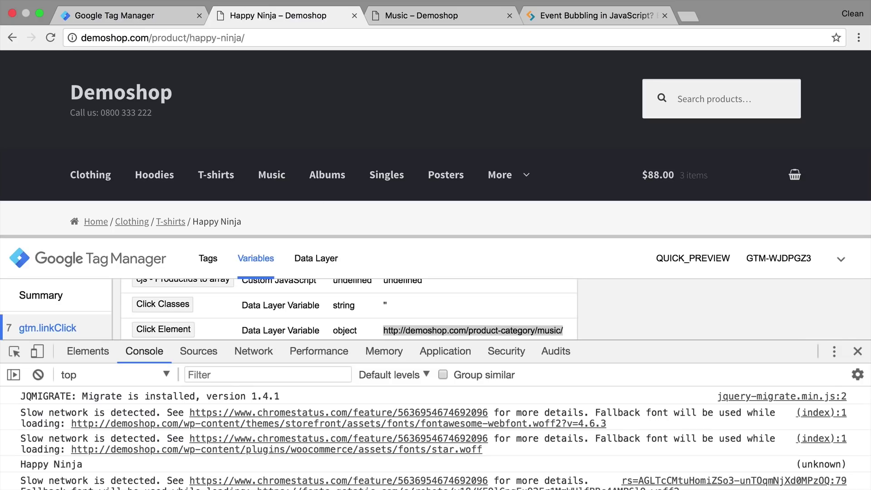
left_click(857, 351)
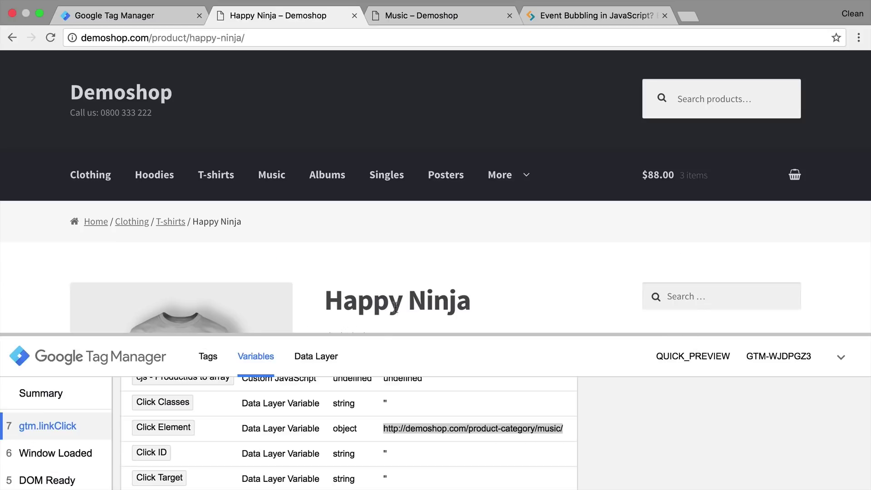
- Compare gtm.linkClick's gtm.element data layer key with the Click Element variable in the enlarged preview pane
left_click_drag(368, 334, 367, 139)
left_click(301, 162)
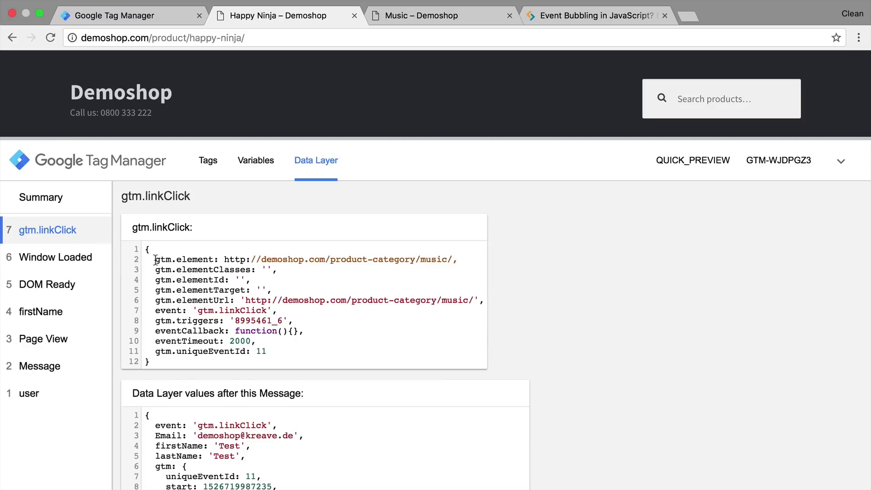
left_click_drag(156, 260, 213, 259)
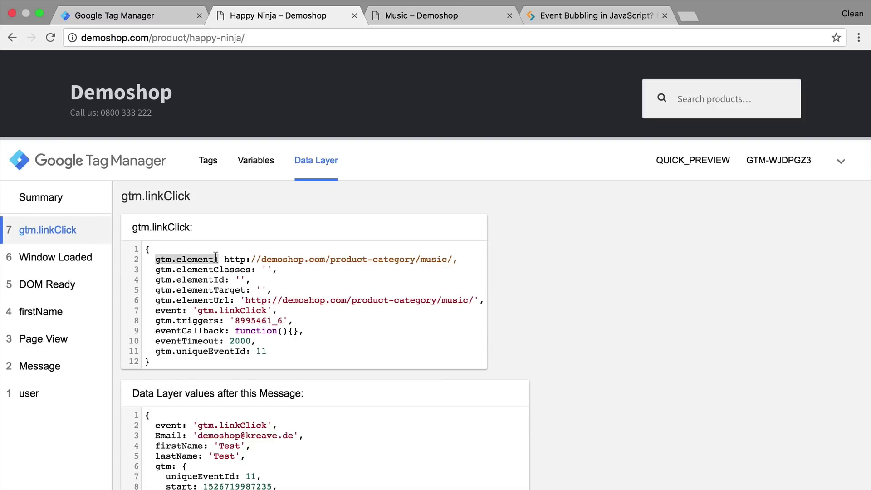
left_click(248, 165)
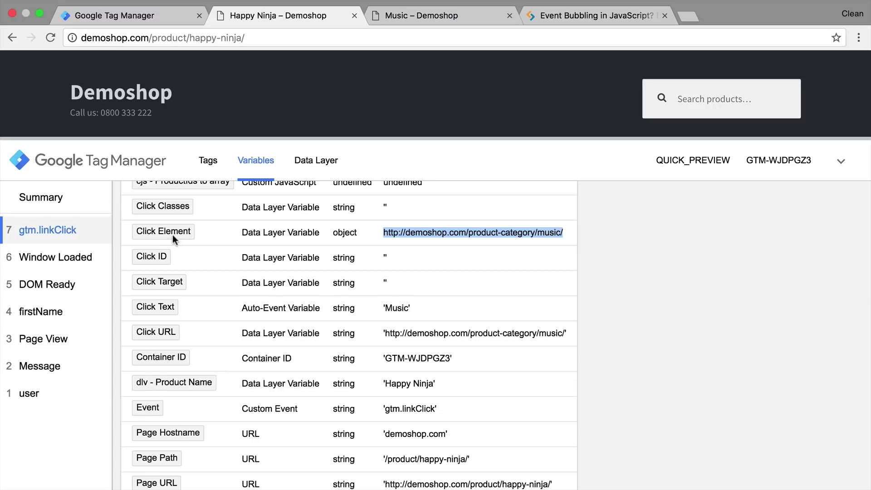
left_click(303, 165)
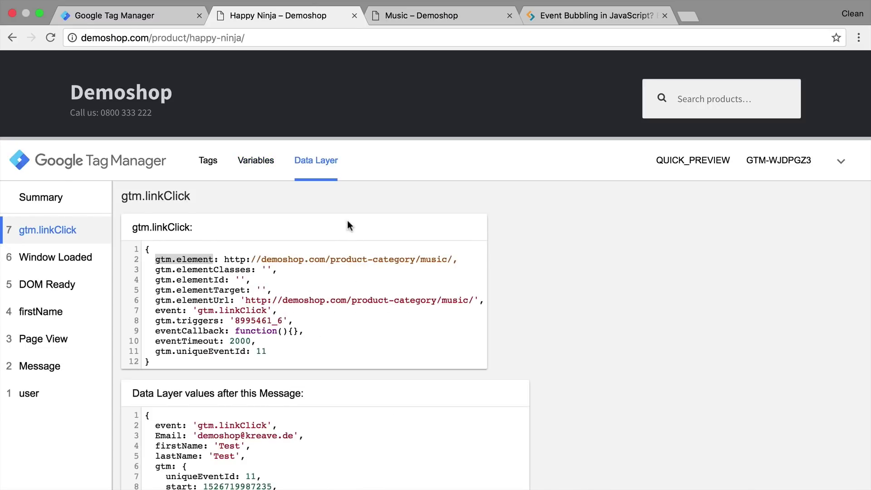
key("super+alt+j")
- Run the data layer lookup for gtm.element and reveal the returned Music link in Elements
left_click_drag(283, 341, 288, 163)
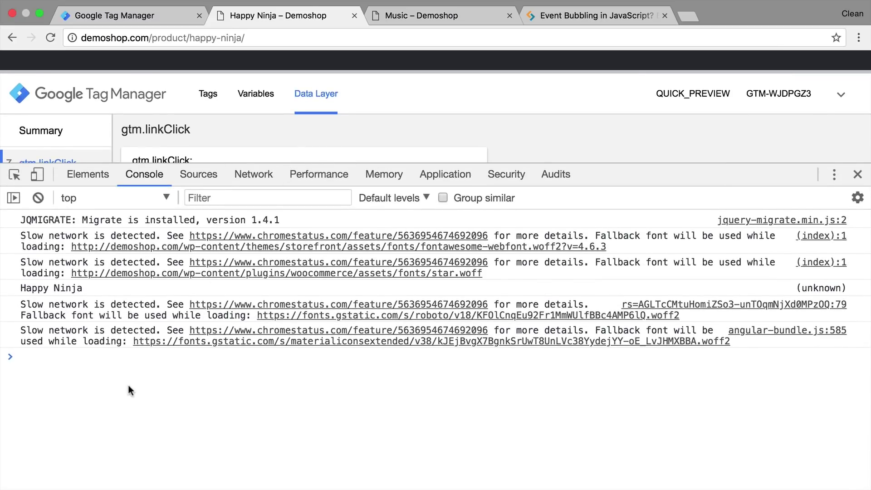
type("google_tag_manager[\"GTM-WJDPGZ3\"].dataLayer.get(\"ecommerce.detail.products.0.name\")")
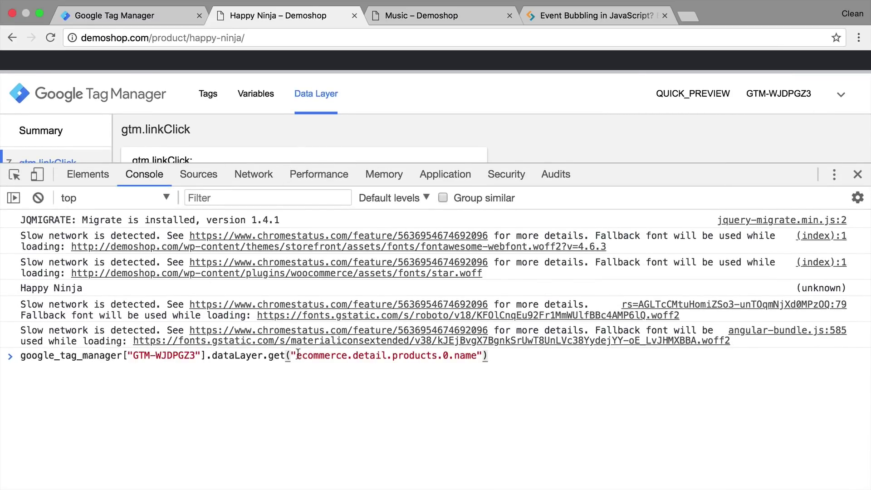
left_click_drag(296, 355, 477, 353)
type("gtm.elem")
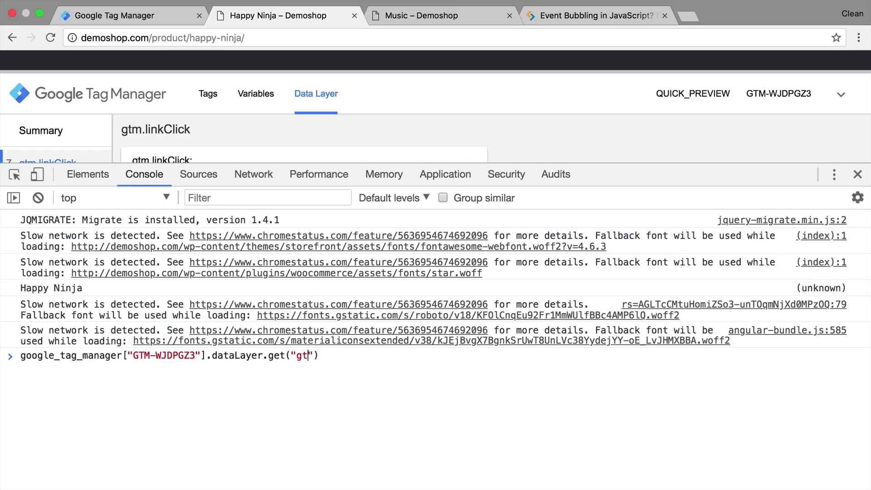
type("ent")
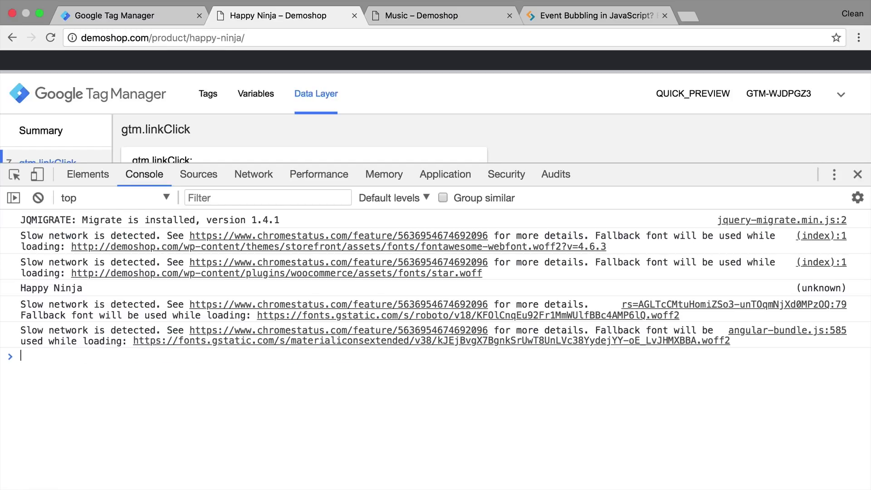
key("Return")
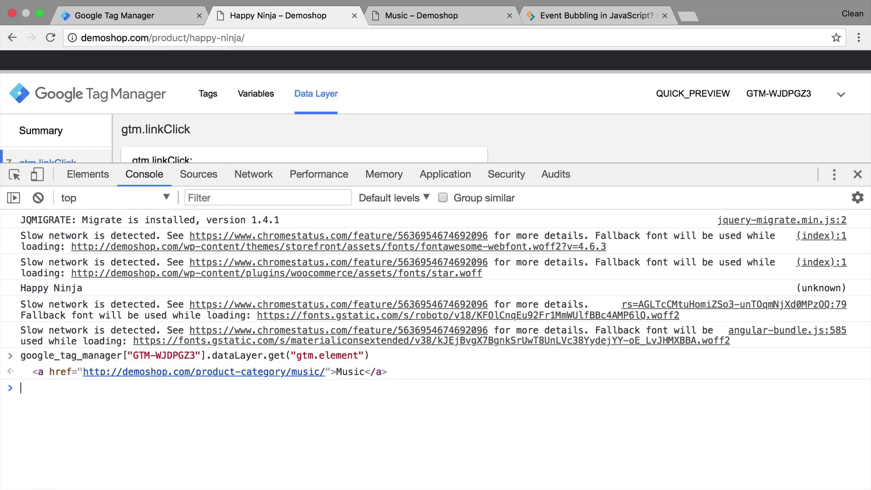
right_click(56, 371)
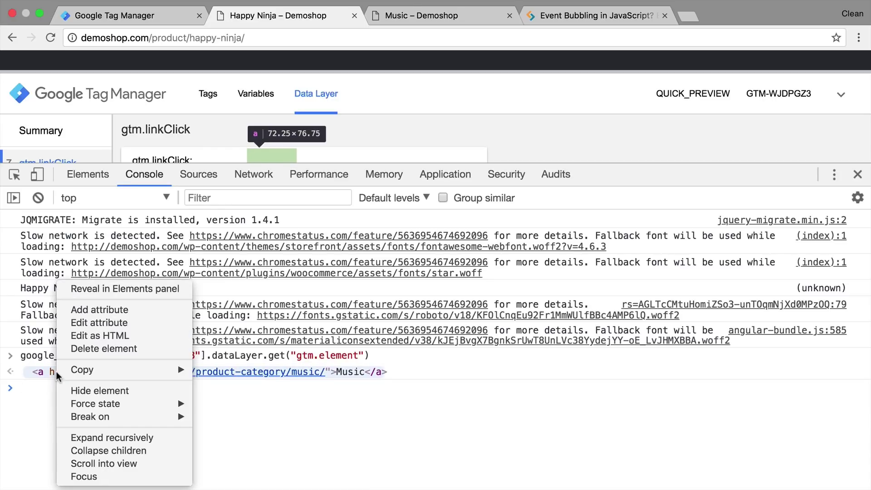
left_click(184, 289)
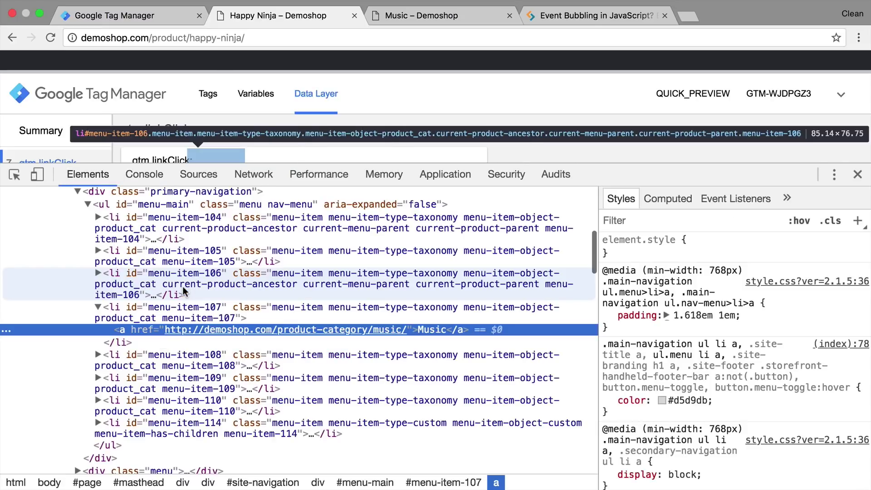
- Resize the console and preview panes and scroll the demoshop navigation menu into view
scroll(104, 211, "up", 4)
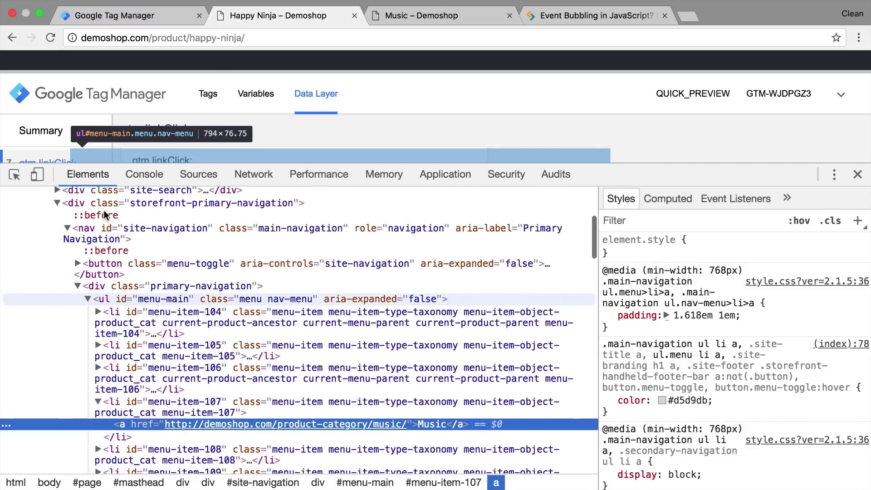
scroll(103, 210, "down", 4)
scroll(104, 211, "up", 3)
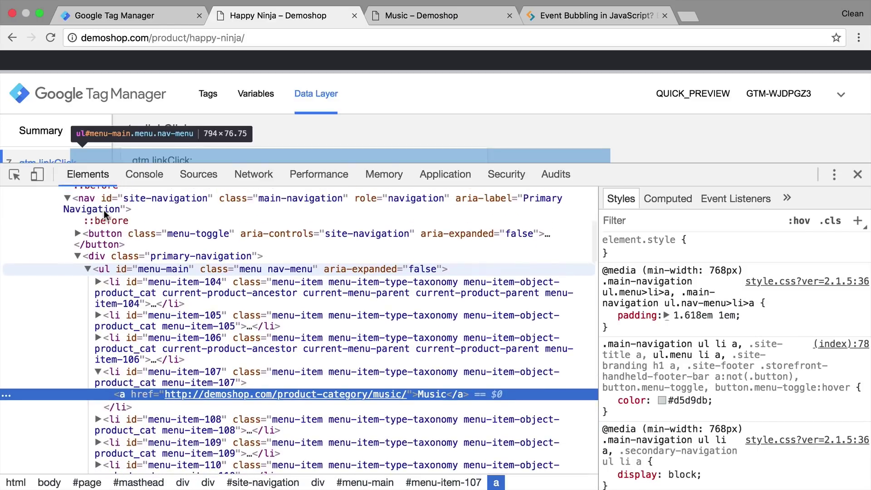
key("Escape")
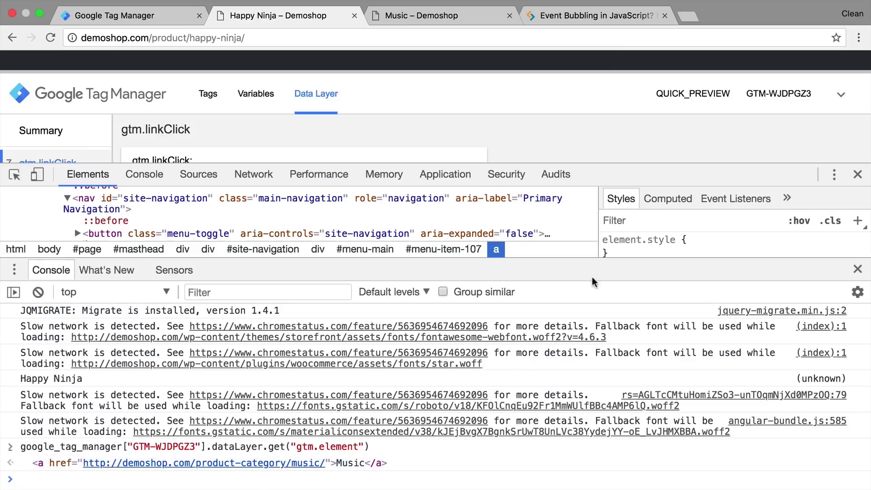
left_click_drag(572, 275, 571, 345)
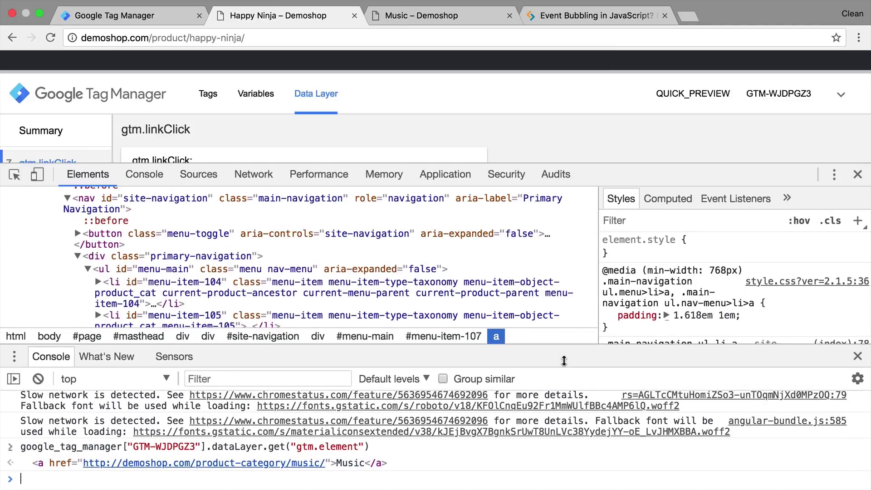
scroll(279, 263, "down", 3)
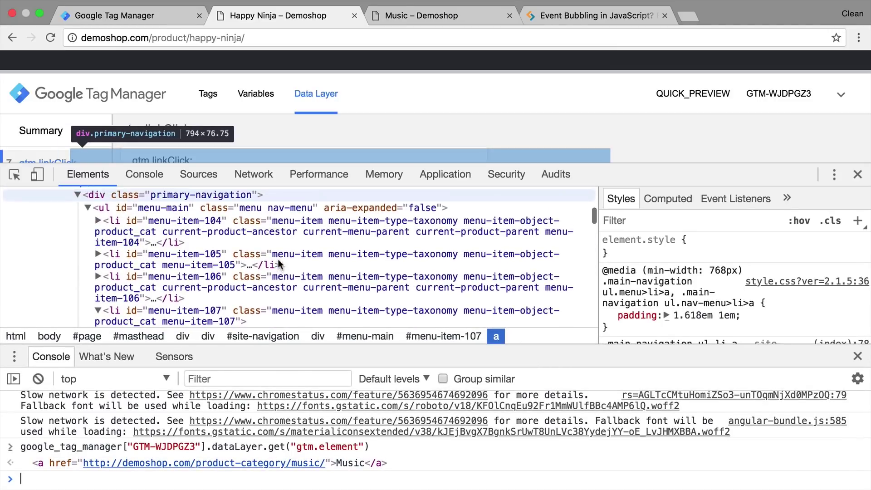
scroll(280, 261, "up", 1)
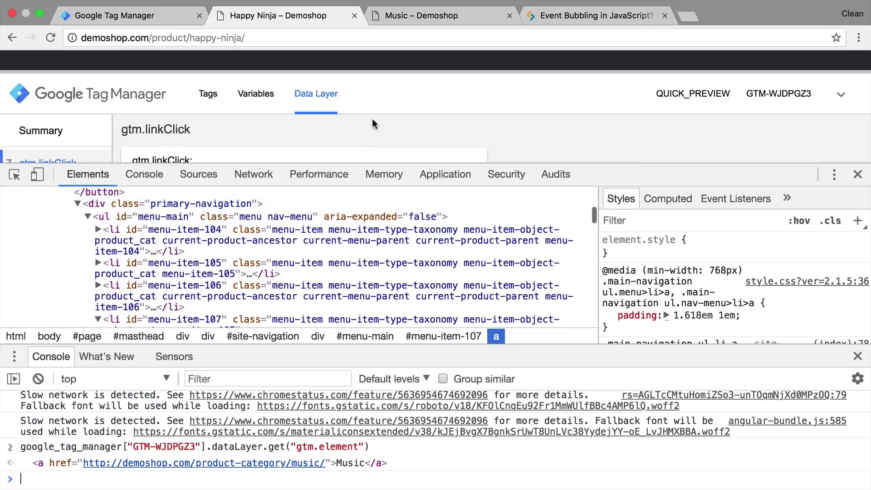
left_click_drag(391, 71, 382, 155)
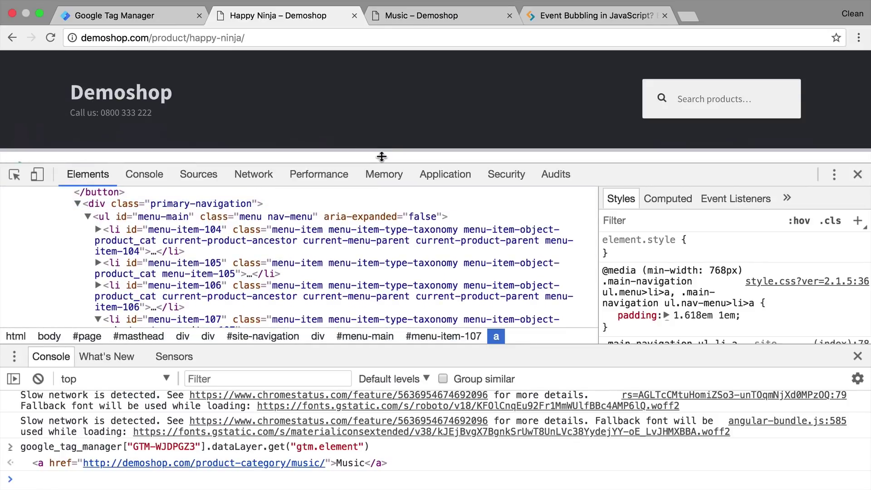
scroll(381, 101, "down", 2)
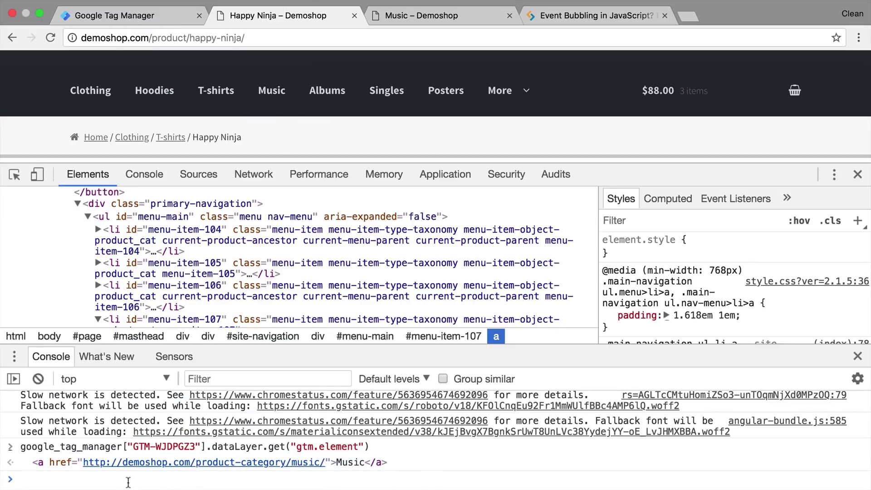
- Append .matches("a") to the recalled gtm.element lookup and run it, getting true
key("Up")
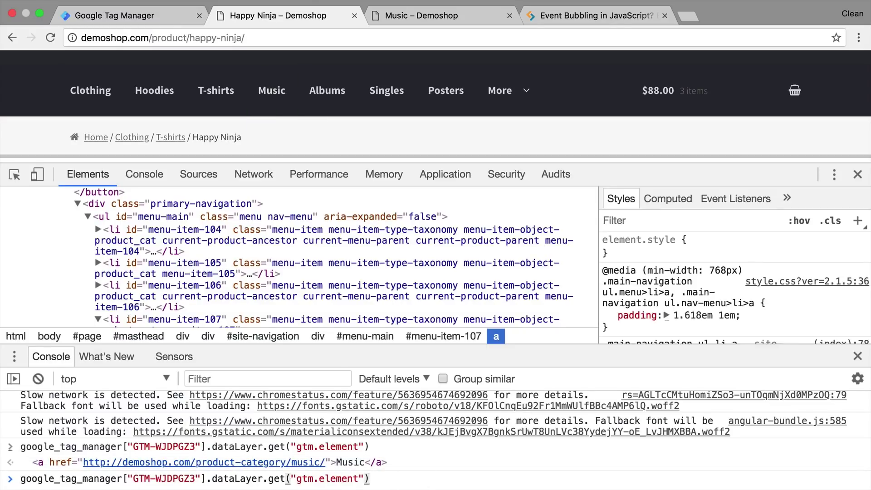
type(".")
type("matches")
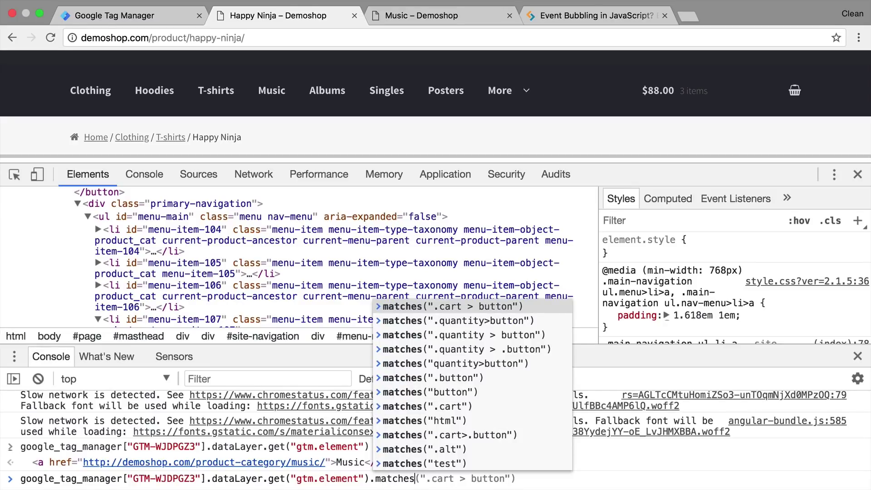
type("()")
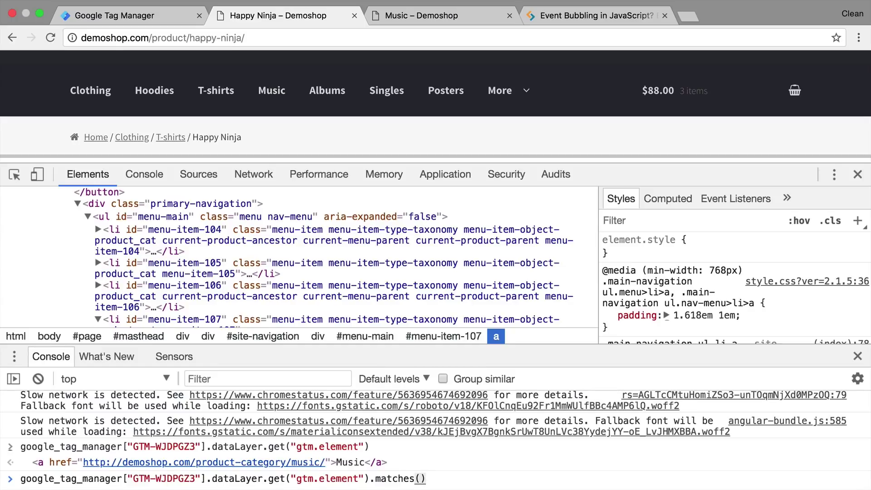
key("Left")
type("\"")
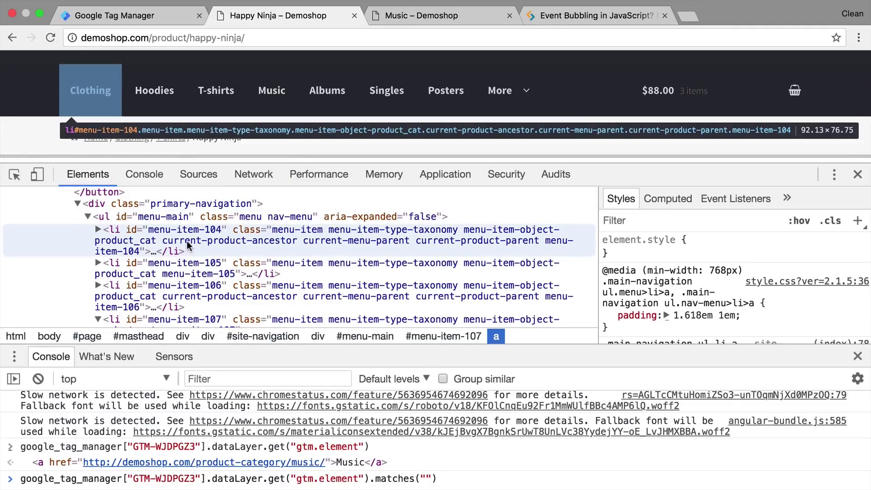
scroll(168, 230, "down", 5)
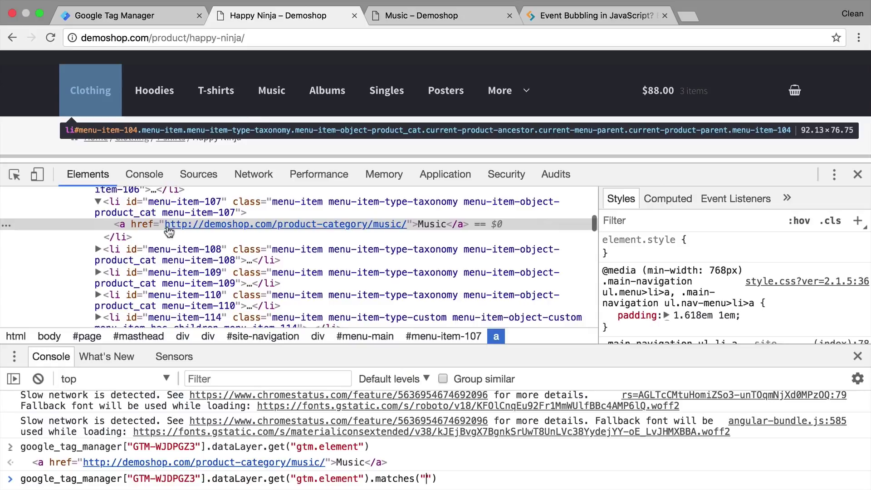
left_click(425, 478)
type("a")
key("Return")
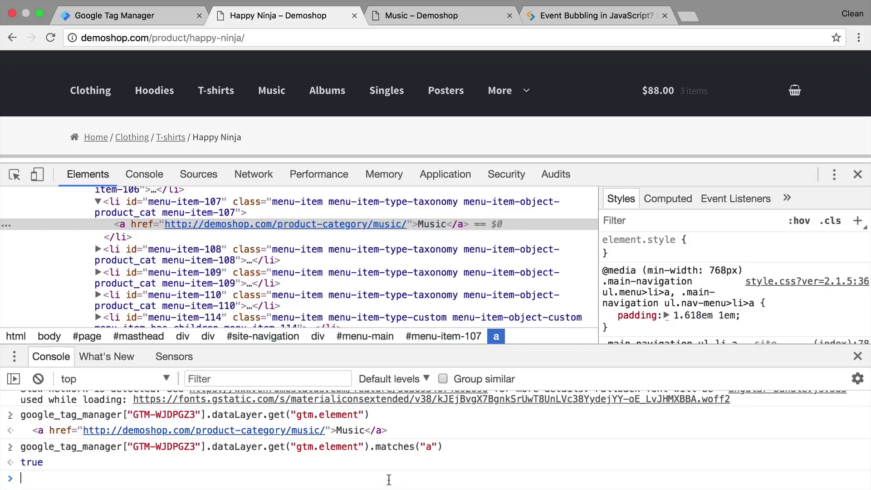
- Test whether gtm.element matches the selector 'primary-navigation a'
key("Up")
key("Left")
key("Left")
key("Left")
scroll(380, 281, "up", 5)
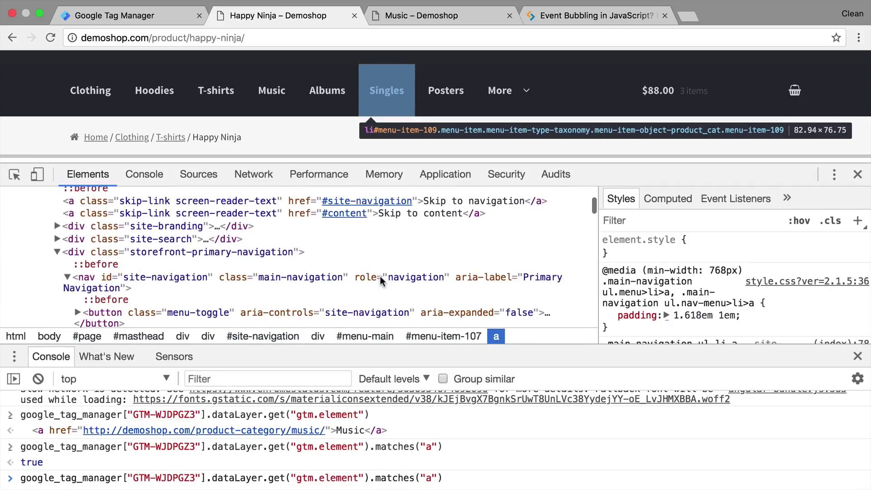
scroll(380, 280, "down", 4)
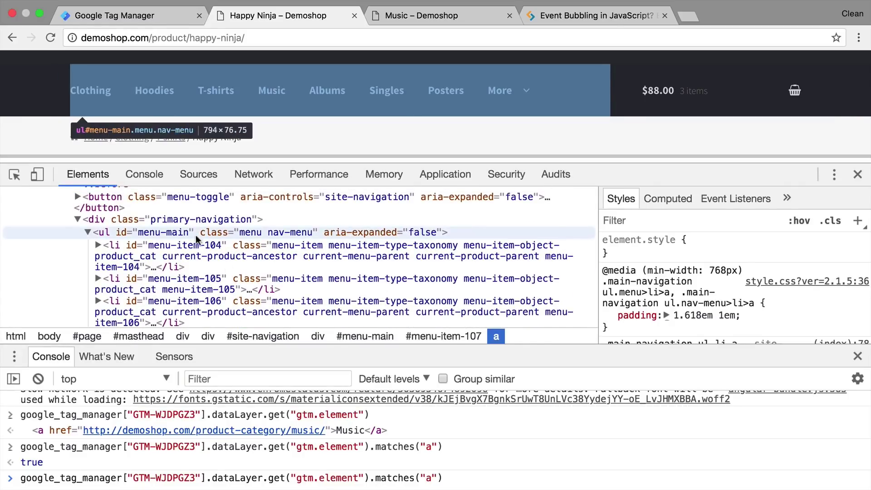
type("primary")
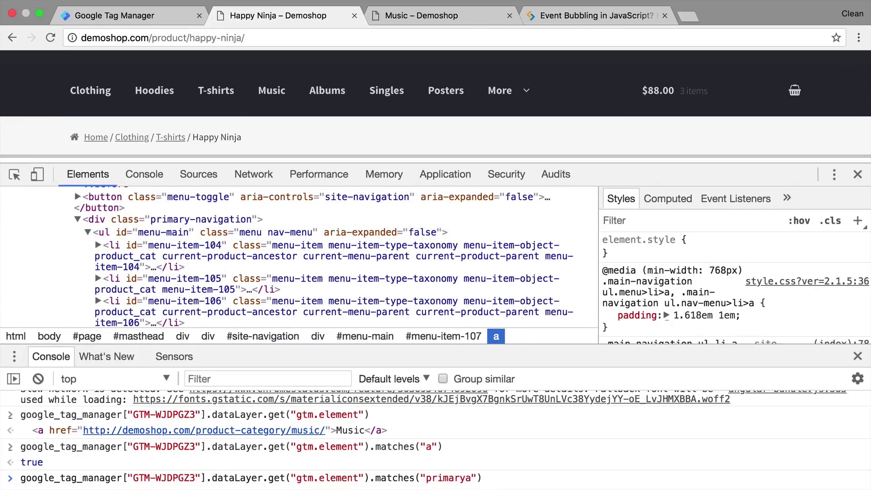
type("-navigation")
key("Return")
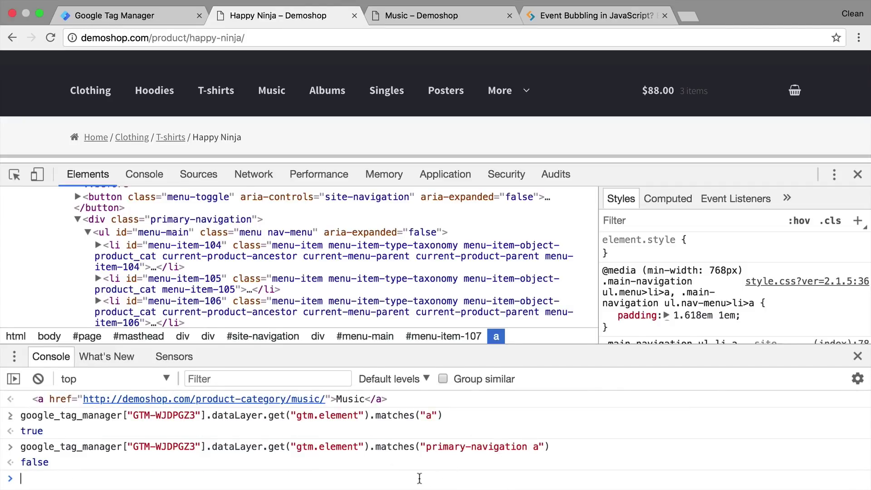
- Test the selectors '.primary-navigation a' and '.primary-navigation > a' against gtm.element
key("Up")
left_click(525, 478)
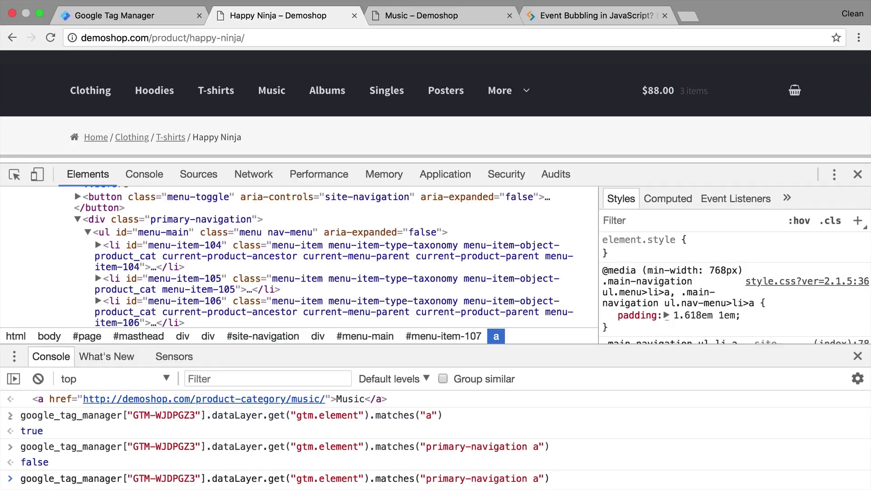
type(".")
key("Return")
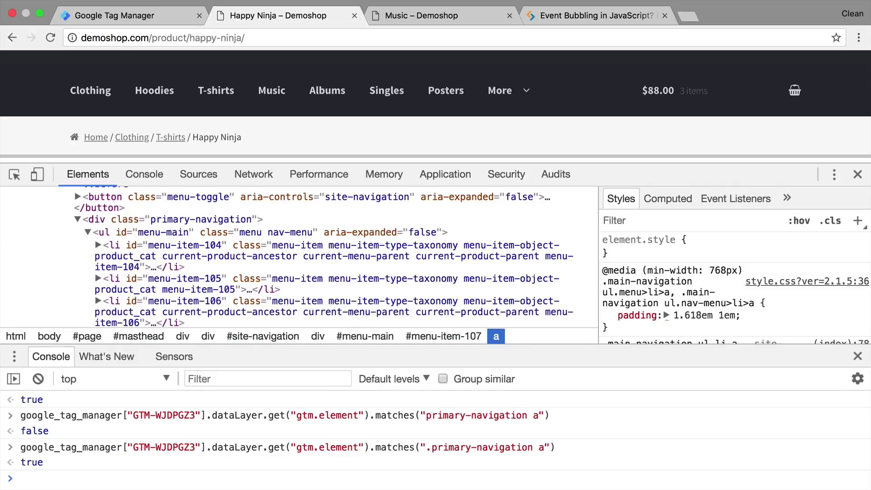
key("Up")
key("Left")
key("Left")
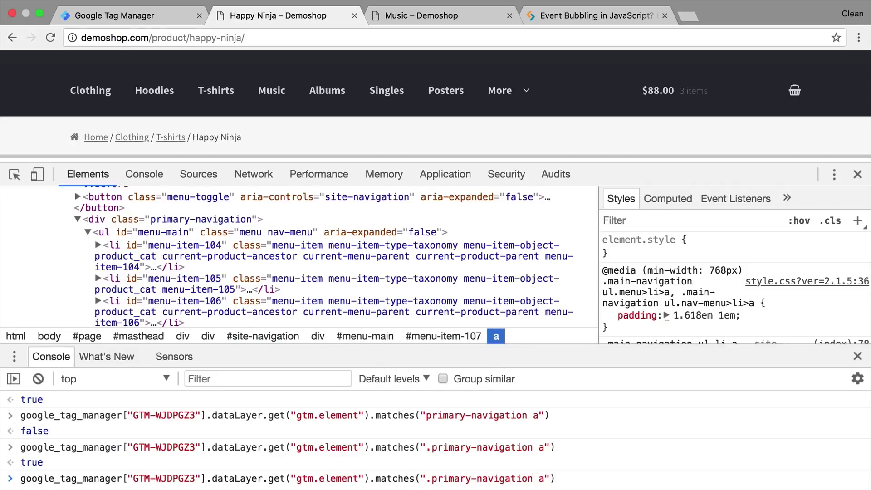
type(">")
key("Return")
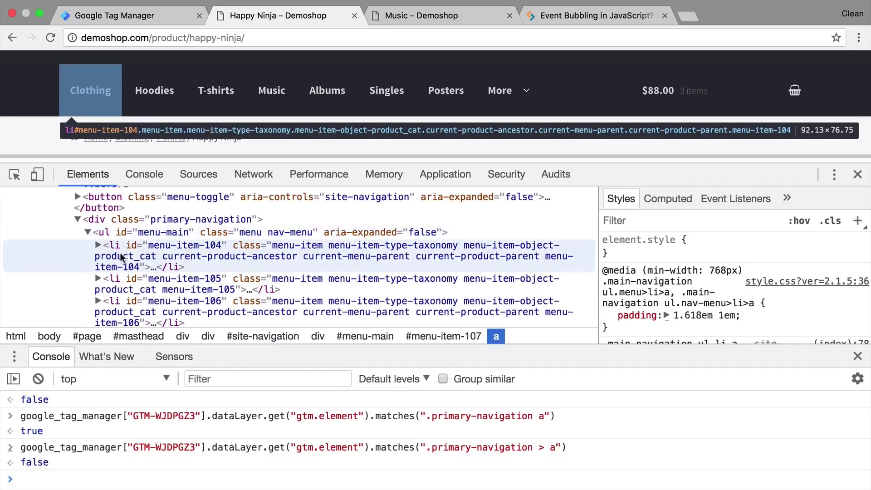
- Test '.primary-navigation .menu-item a' against gtm.element, which returns true
scroll(109, 281, "down", 2)
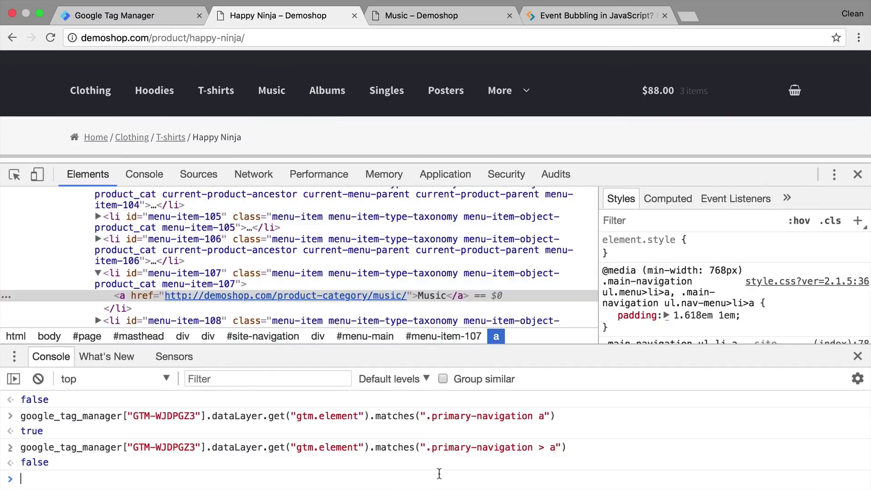
key("Up")
left_click(545, 478)
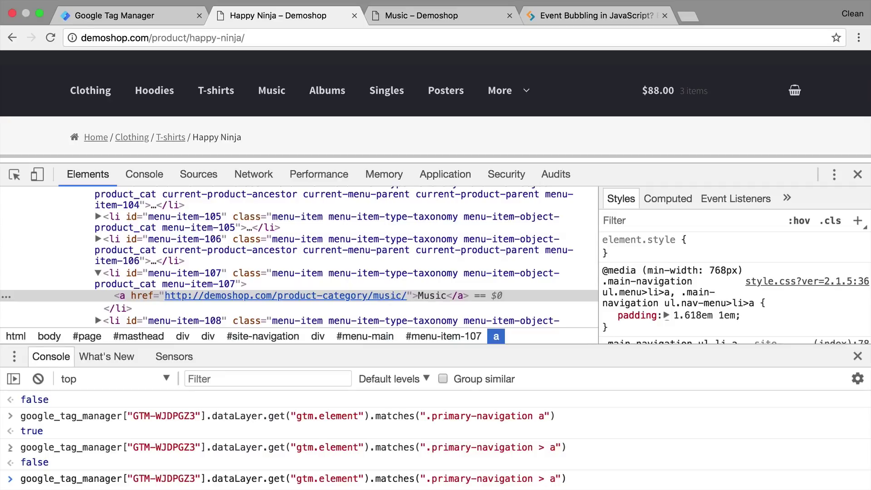
key("BackSpace")
key("BackSpace")
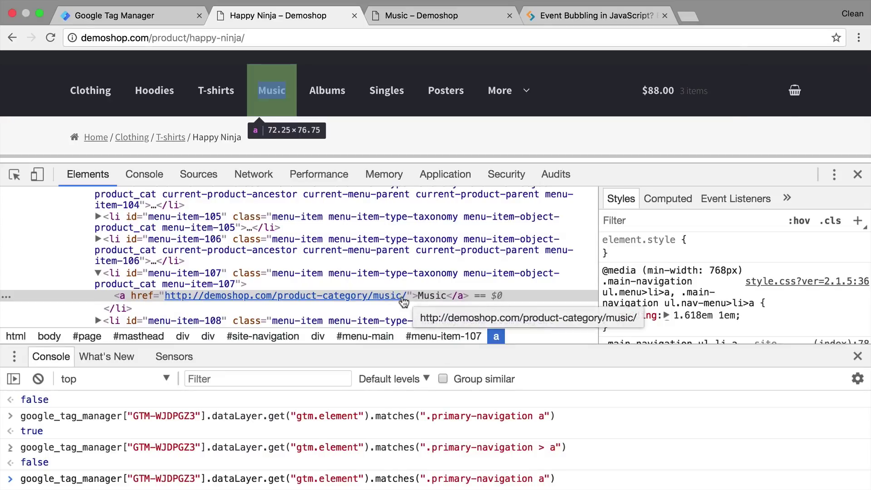
scroll(366, 290, "down", 2)
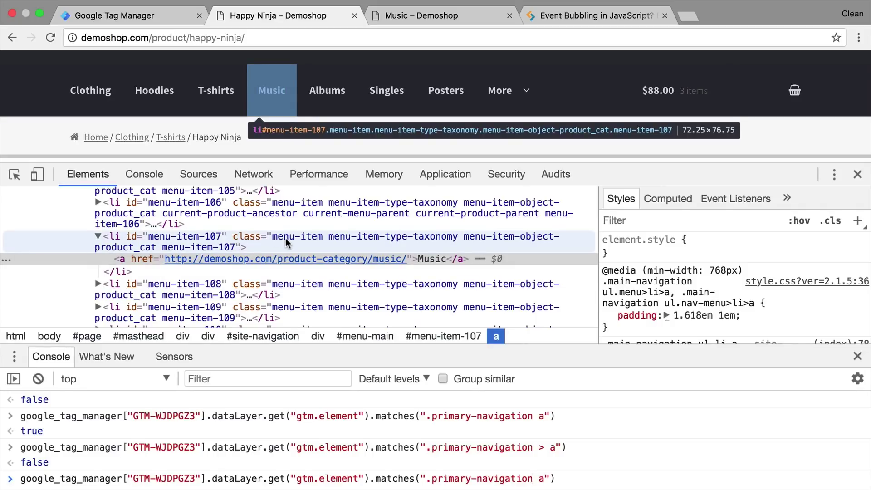
type(".menu-item")
key("Return")
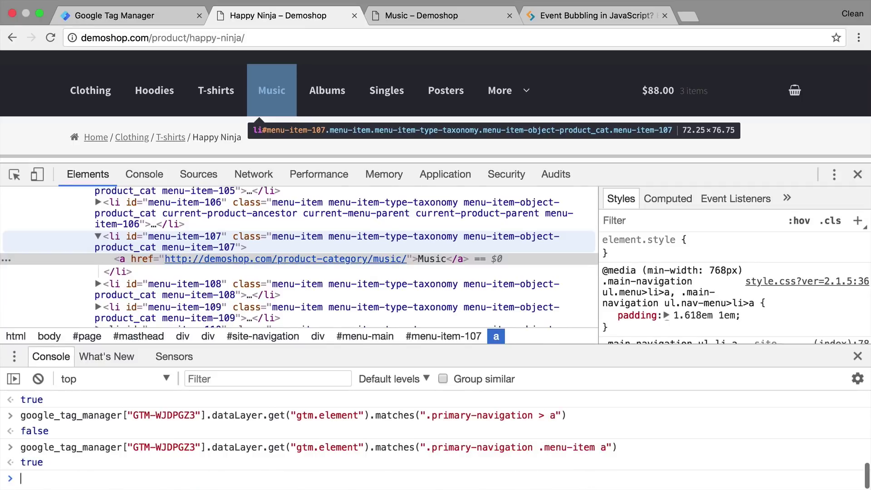
- Open Clothing and Hoodies from the menu in background tabs and rerun the .menu-item check
left_click(92, 91, "super")
left_click(167, 93, "super")
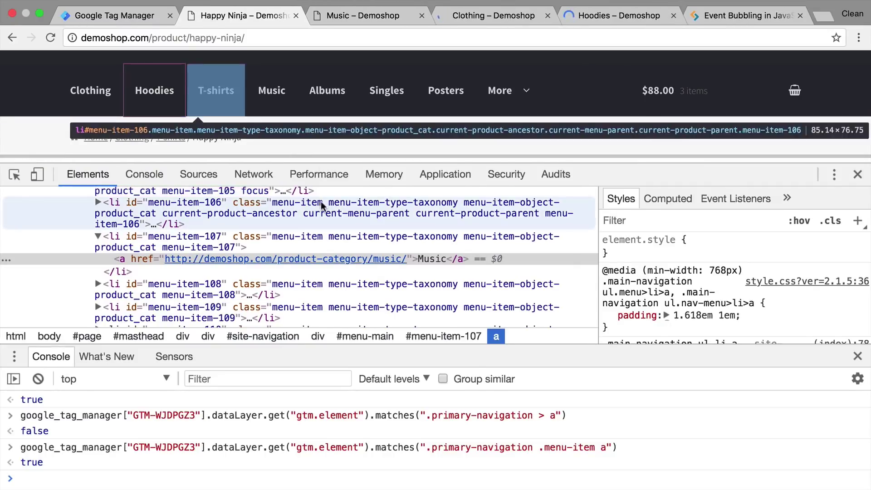
left_click(117, 477)
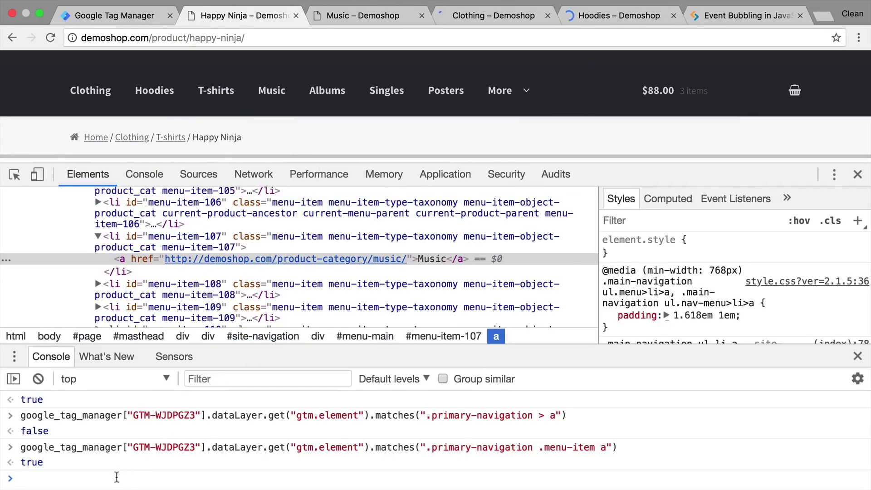
key("Up")
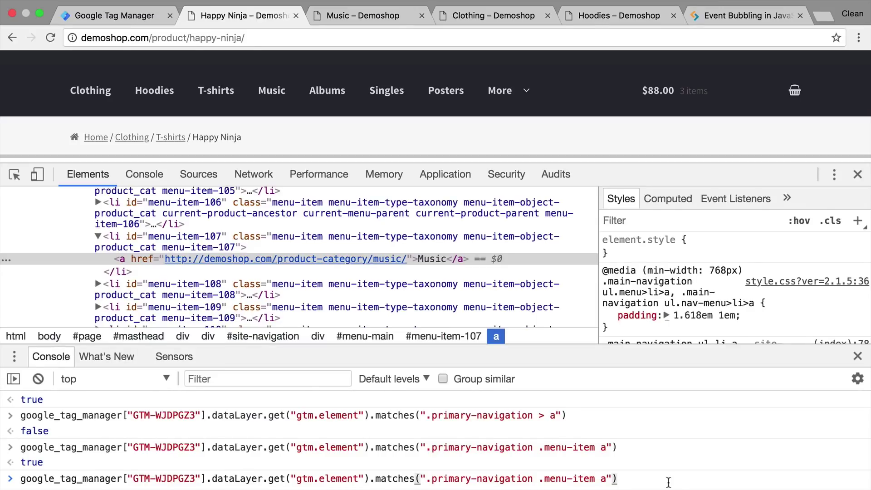
key("Return")
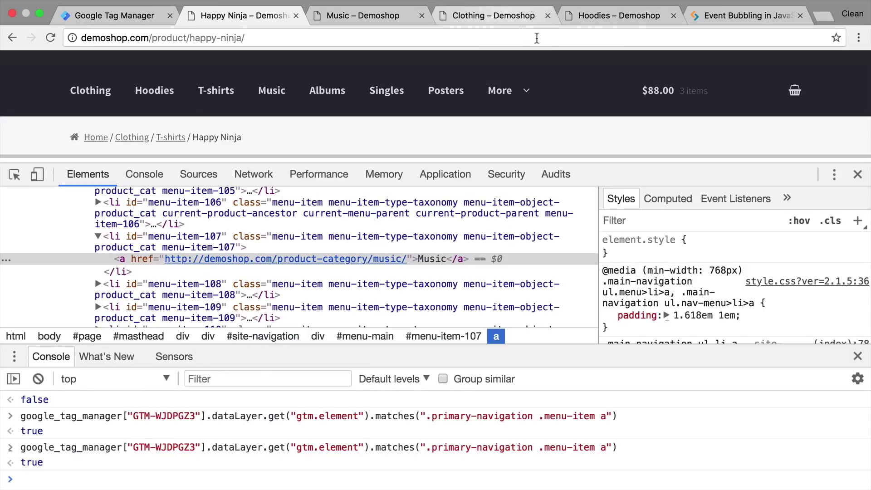
- Rerun the .menu-item check after opening the Hello world! post (false) and select the selector text
scroll(568, 97, "down", 5)
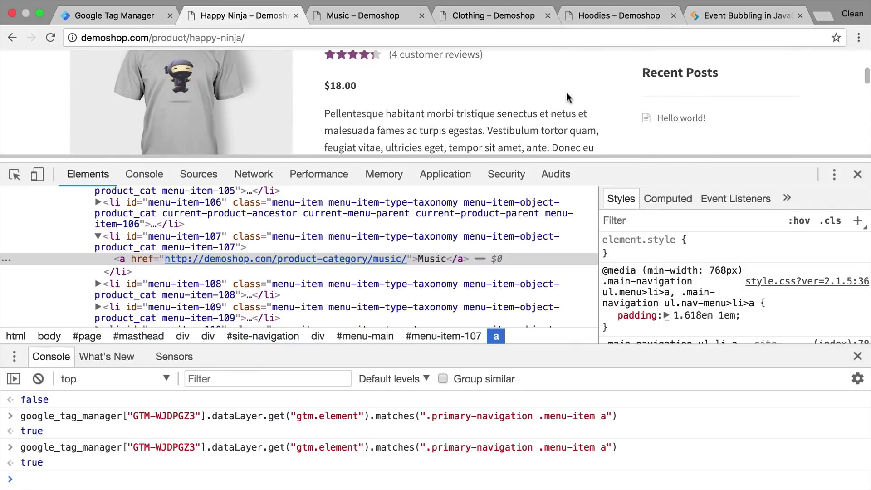
left_click(679, 119, "super")
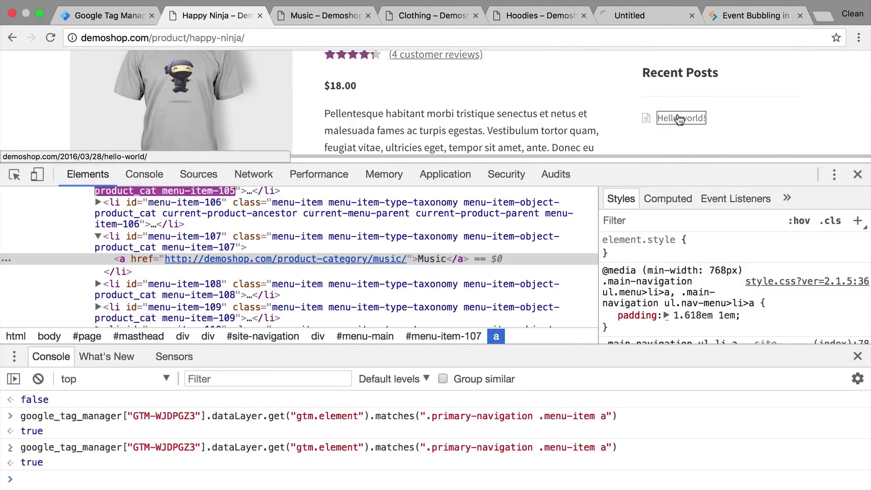
left_click(235, 482)
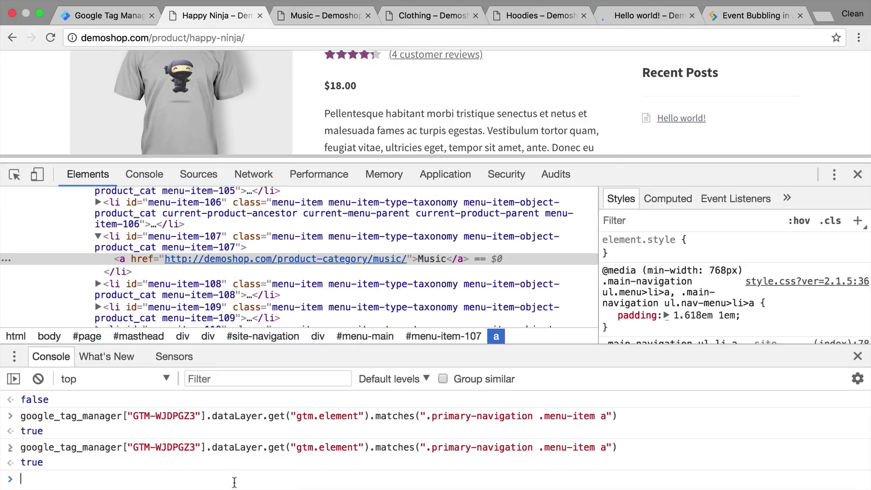
key("Up")
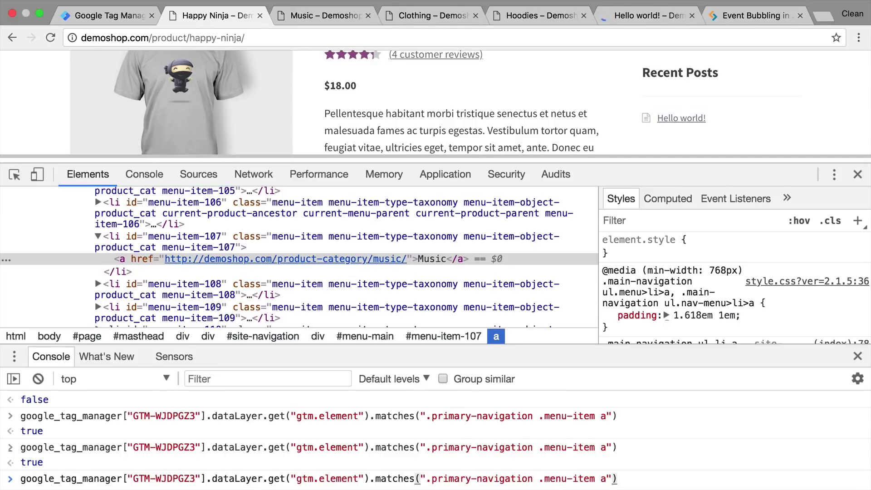
key("Return")
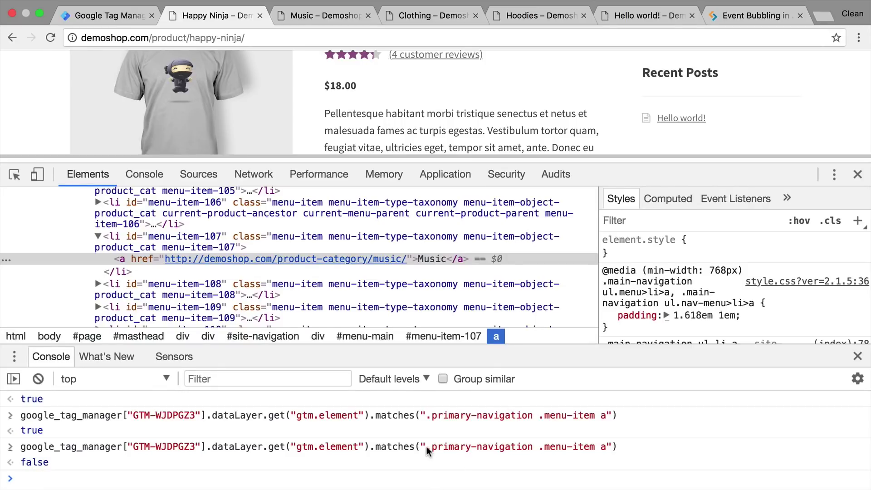
left_click_drag(426, 446, 603, 445)
key("ctrl+c")
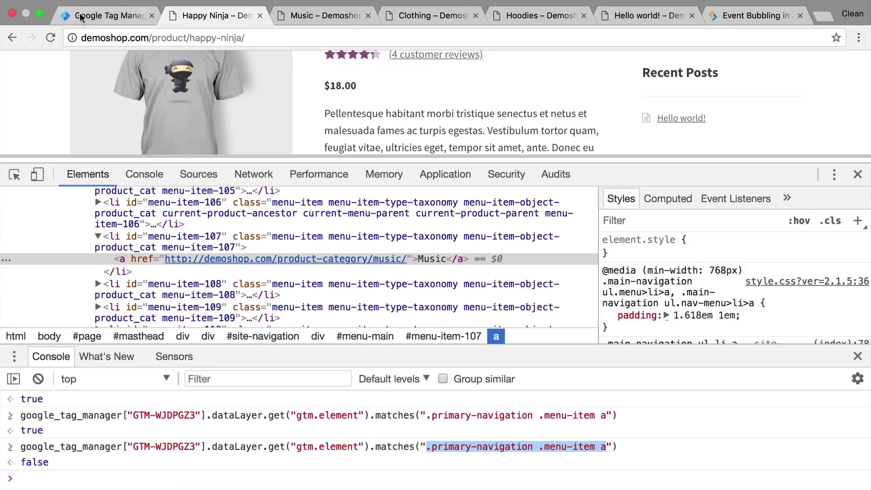
left_click(94, 15)
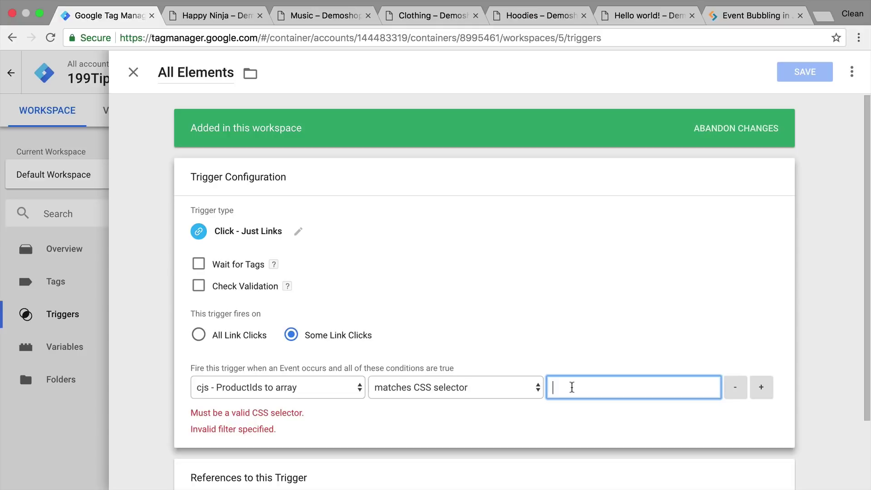
- Use '.primary-navigation .menu-item a' as the value, name it 'click- Links in the Menu', save, and refresh
key("ctrl+v")
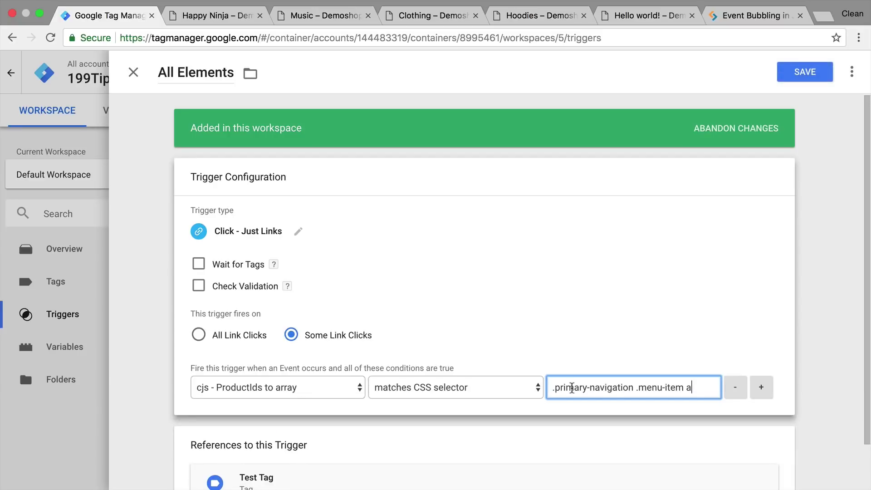
left_click(191, 72)
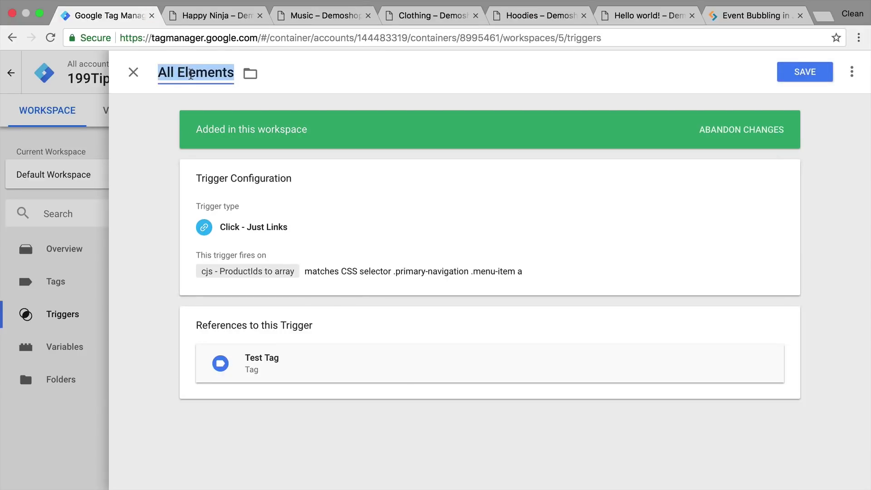
type("Links o")
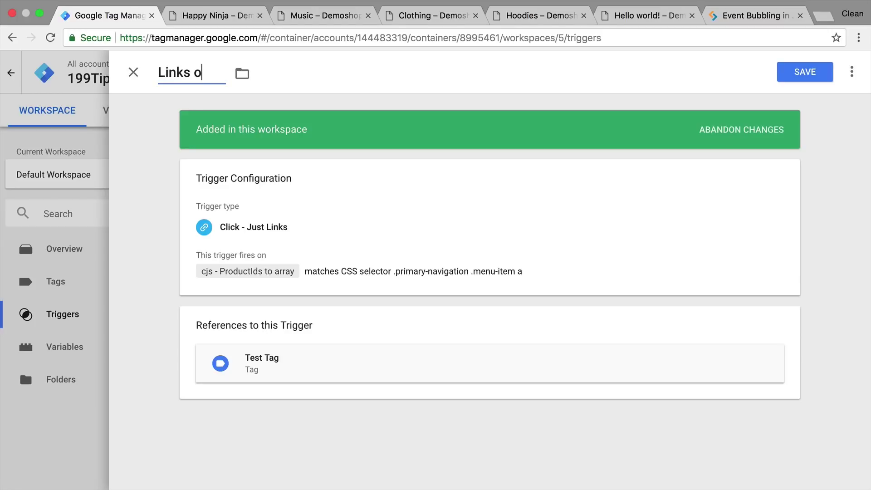
key("BackSpace")
type("in the Menu")
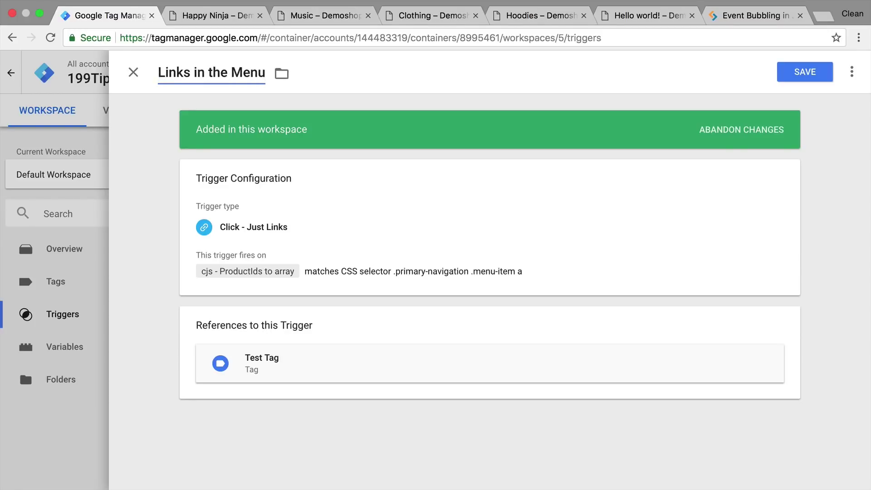
key("Home")
type("click-")
left_click(812, 78)
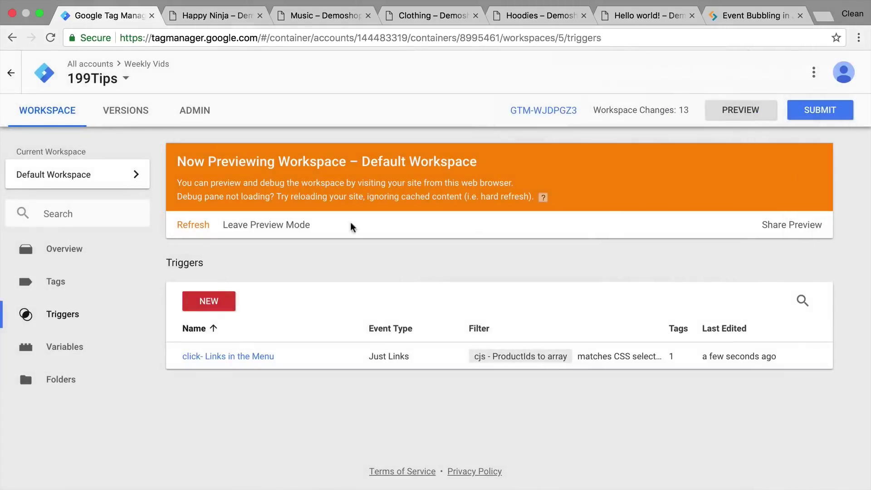
left_click(187, 227)
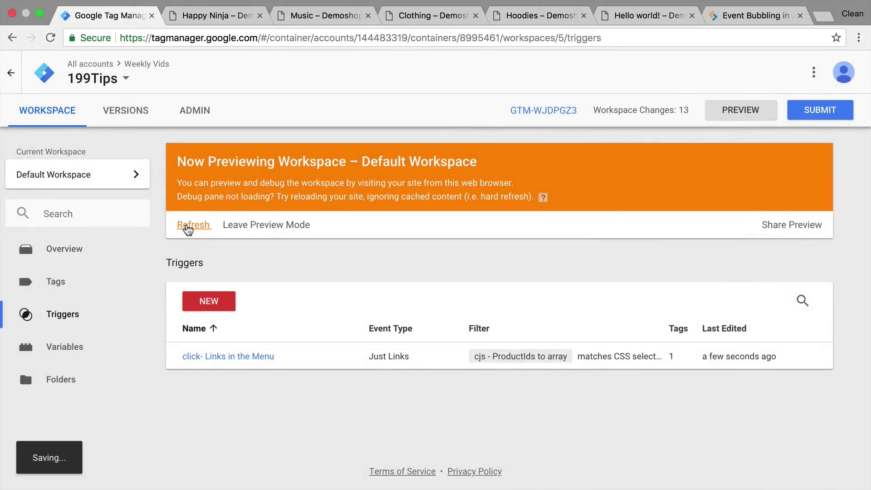
- Reload the demoshop page, close DevTools, and click the Hoodies menu link
left_click(234, 16)
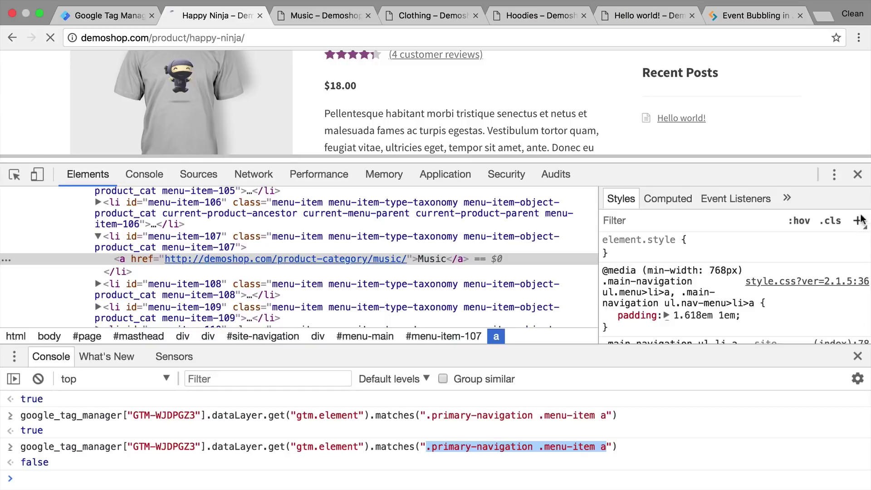
key("super+r")
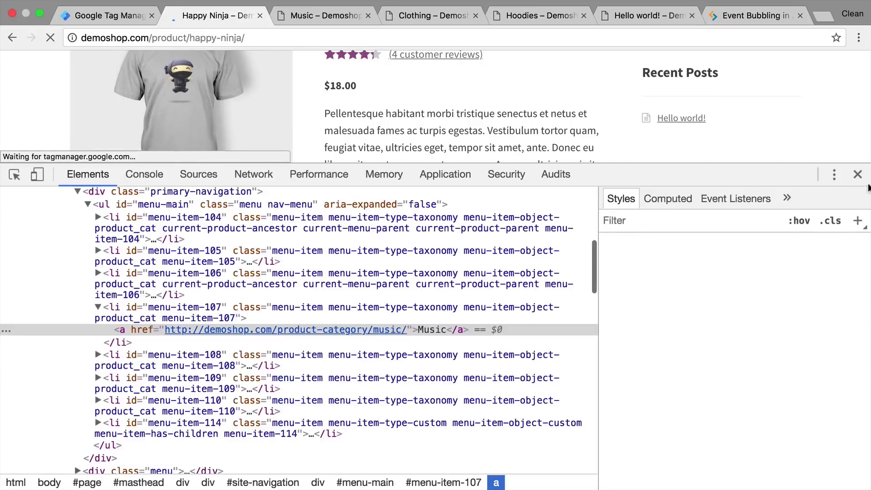
left_click(859, 174)
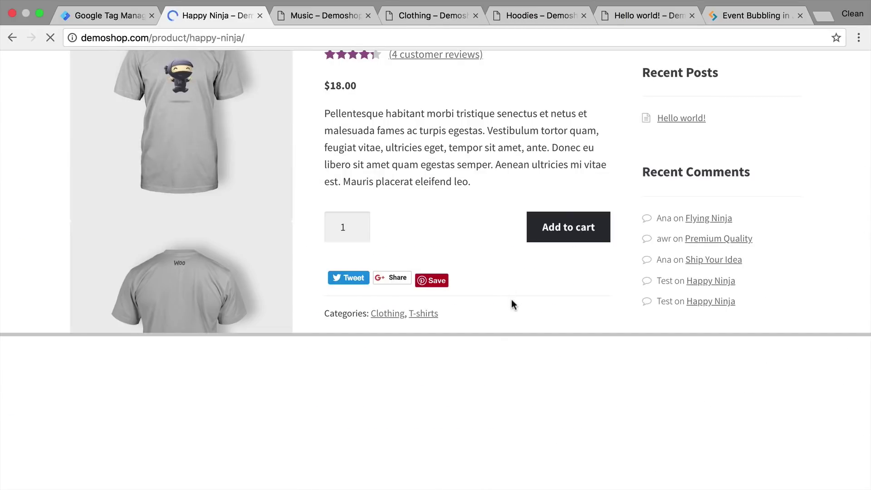
scroll(511, 299, "up", 6)
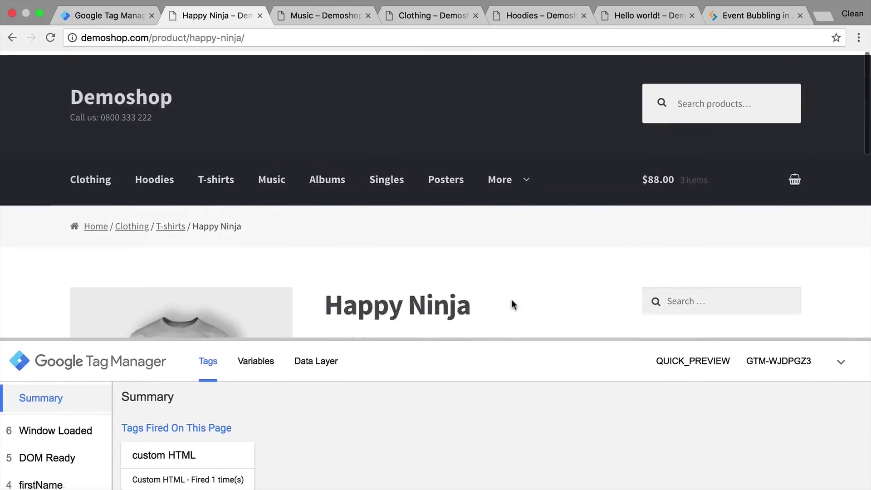
left_click(141, 177, "super")
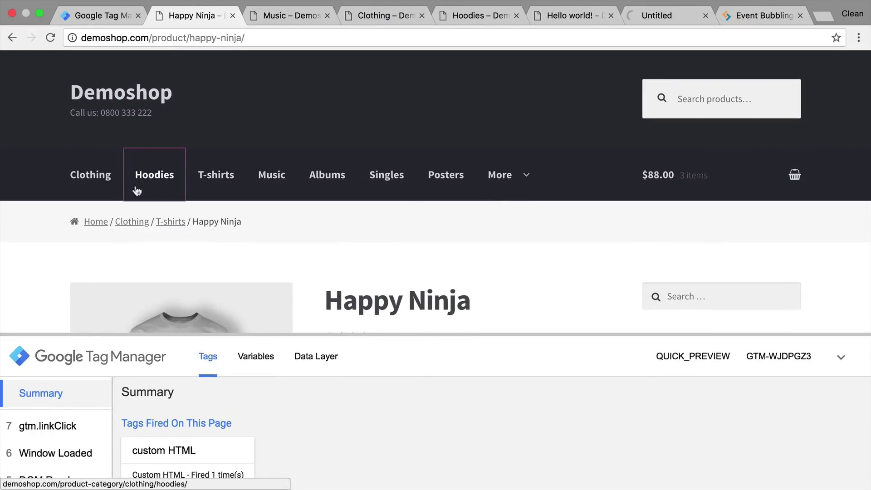
- Inspect Test Tag under gtm.linkClick, where the cjs - ProductIds to array condition failed
left_click(52, 425)
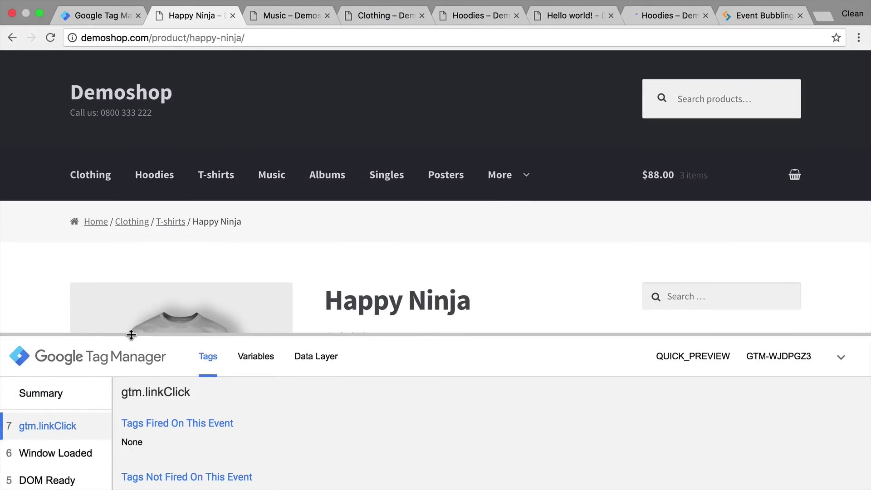
left_click_drag(131, 334, 132, 186)
left_click(280, 361)
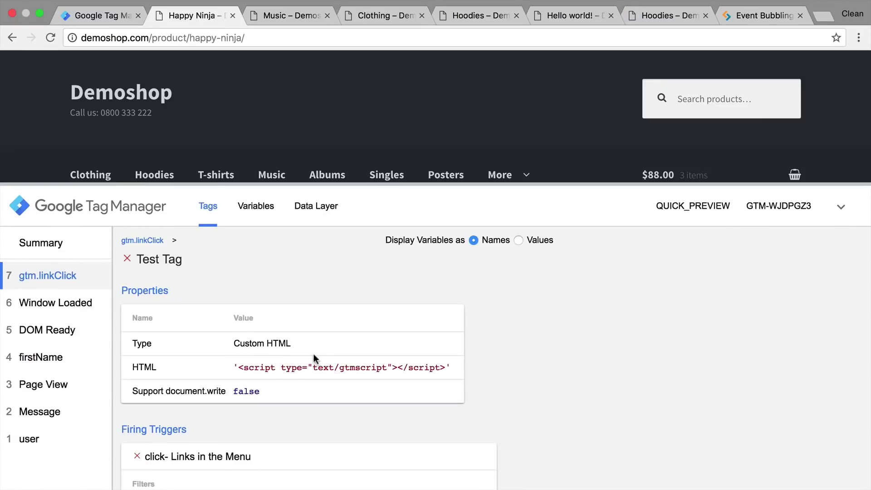
scroll(314, 359, "down", 4)
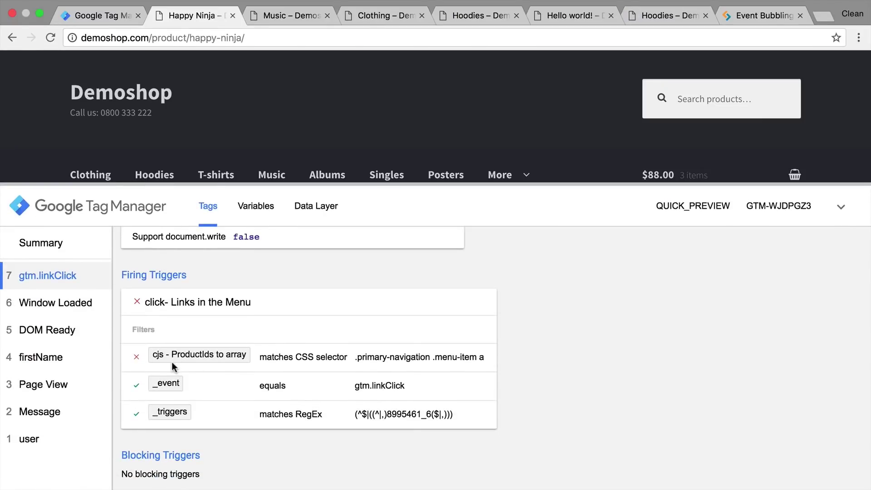
left_click(107, 23)
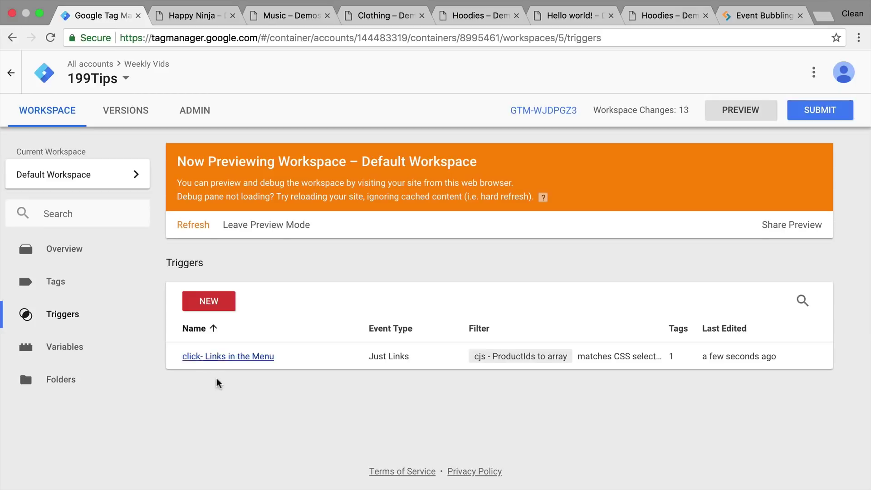
- Switch the menu-link trigger's condition variable to Click Element and save it
left_click(244, 356)
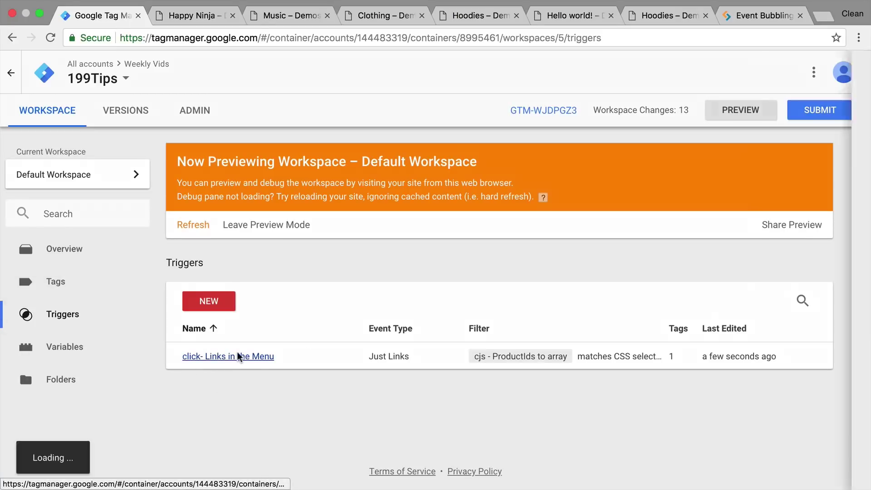
left_click(272, 284)
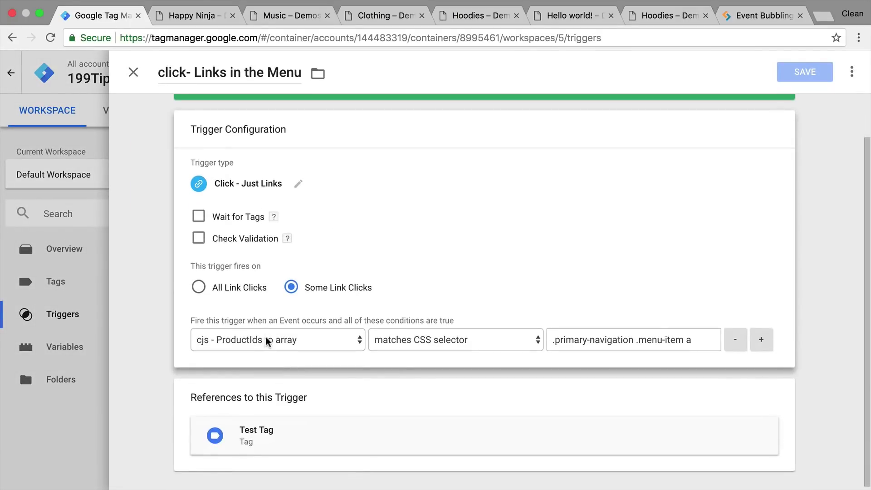
left_click(266, 340)
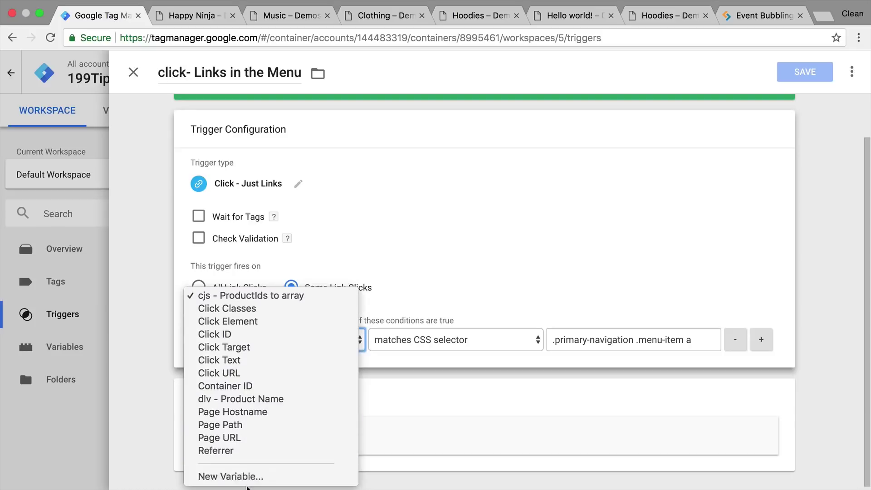
left_click(276, 322)
left_click(799, 74)
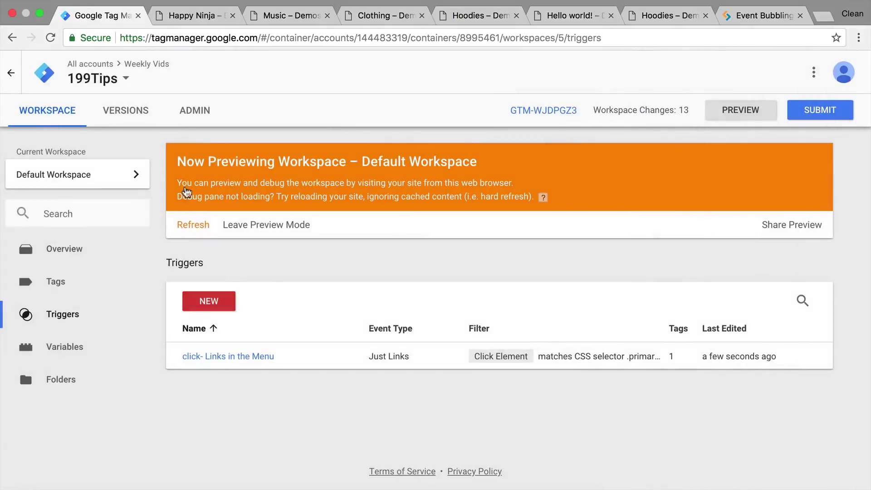
left_click(196, 16)
- Reload, click the Clothing and Hoodies menu links, and check gtm.linkClick events 8 and 7
key("super+r")
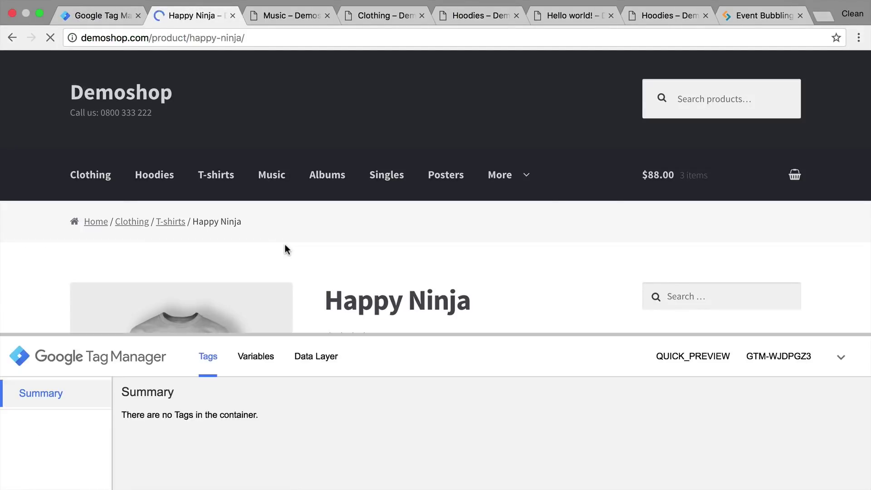
left_click(90, 175, "super")
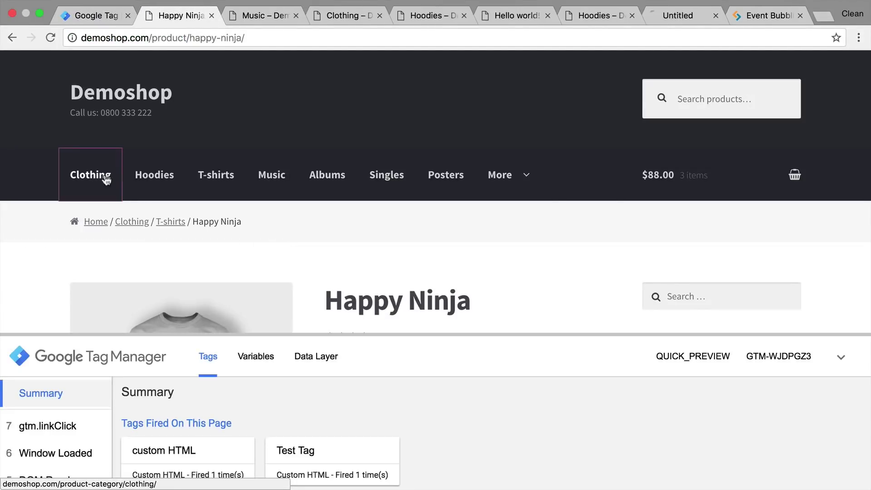
left_click(156, 185, "super")
scroll(388, 298, "down", 5)
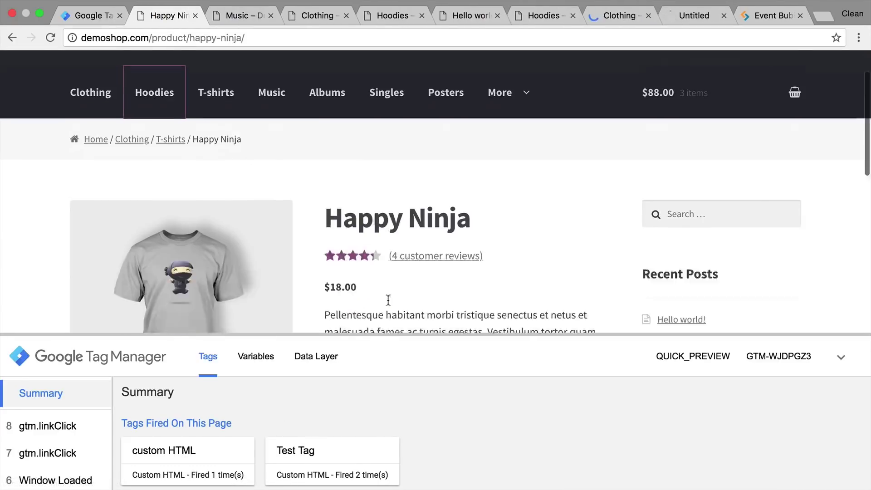
scroll(472, 231, "up", 3)
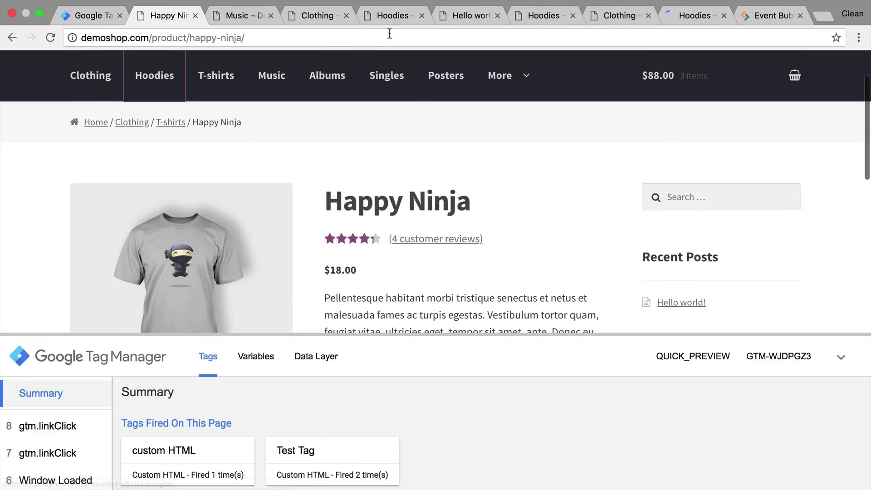
scroll(538, 143, "down", 6)
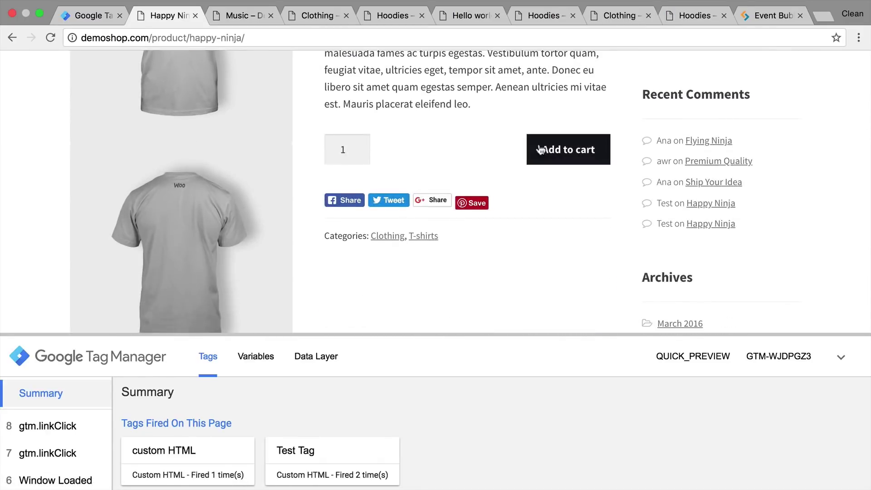
left_click(56, 425)
left_click(50, 453)
scroll(344, 263, "up", 6)
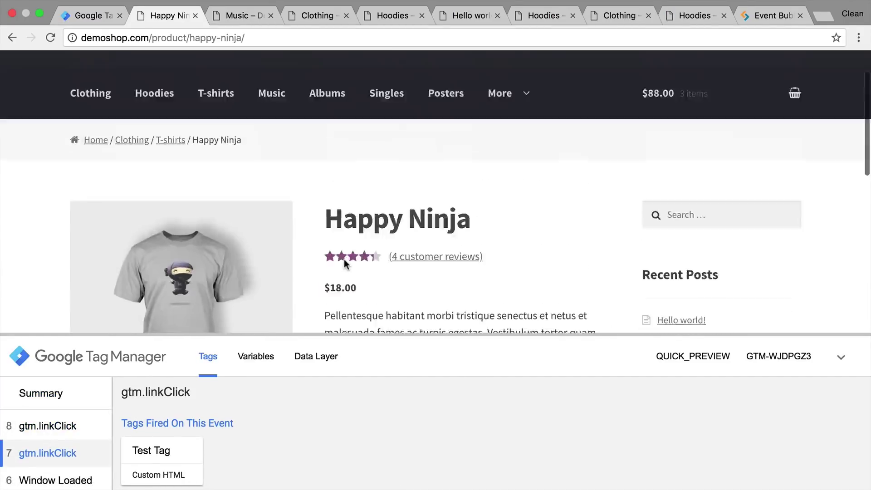